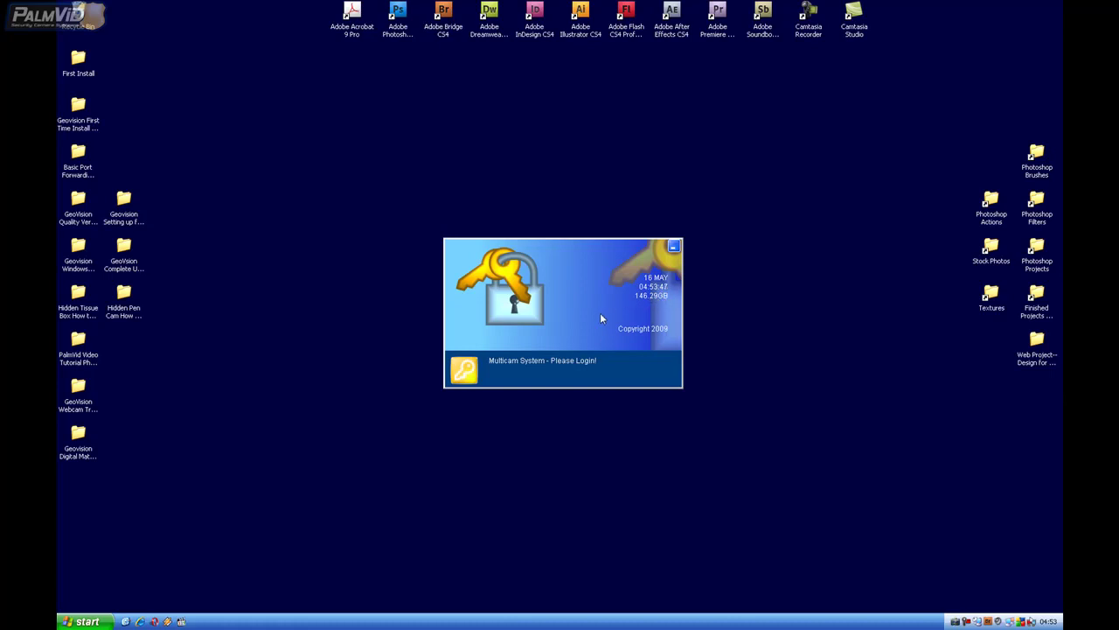
# Open the login form, enter the ID 'admin' and view its password hint
pyautogui.click(473, 372)
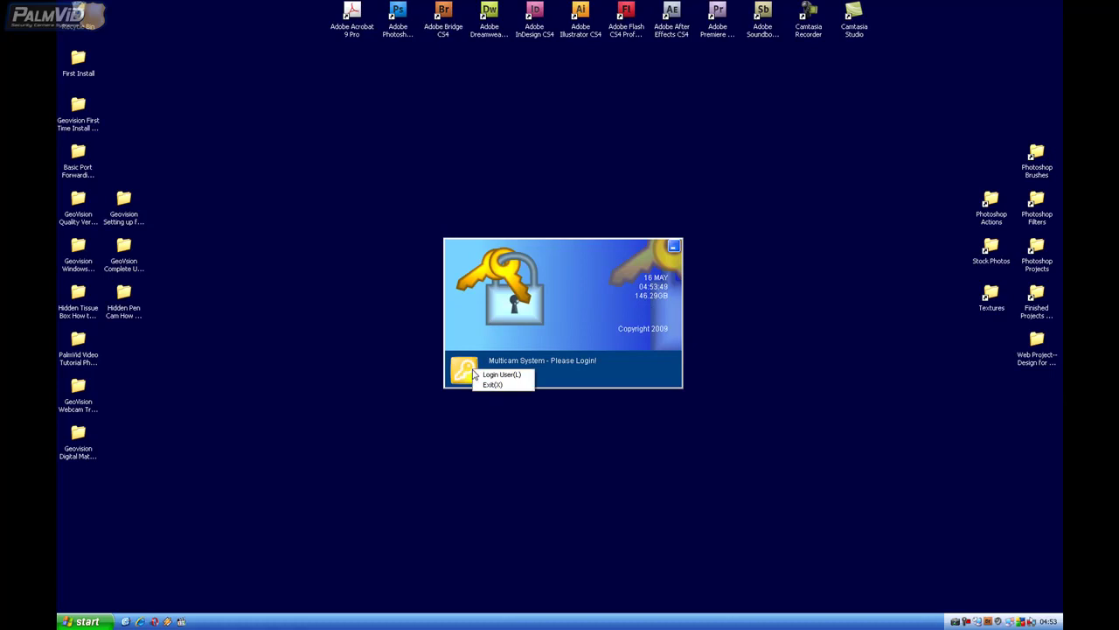
pyautogui.click(503, 374)
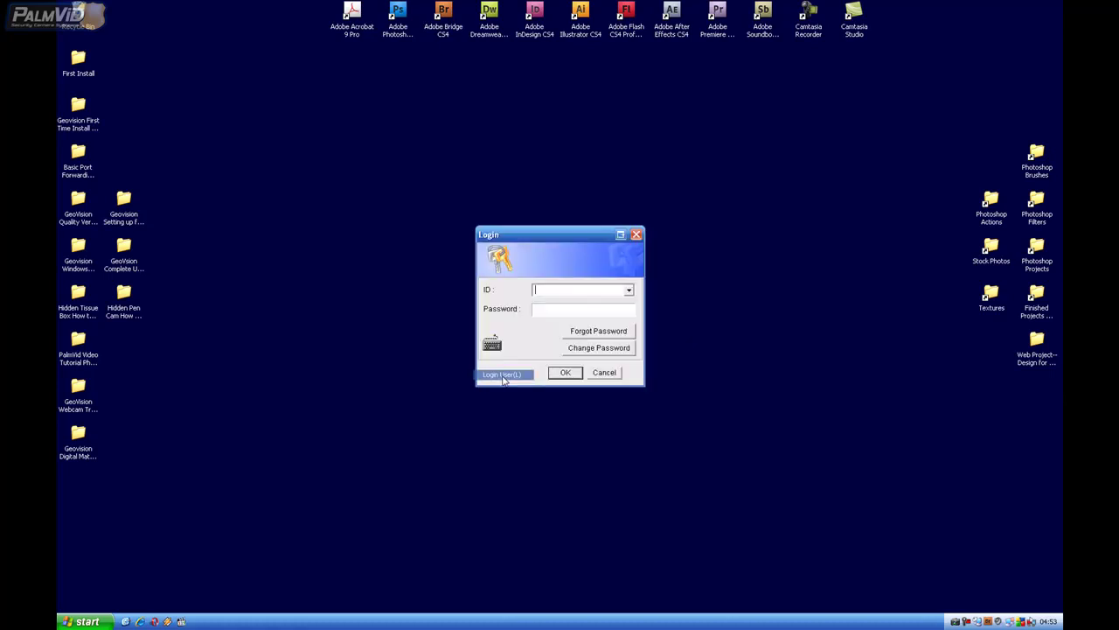
pyautogui.write('admin')
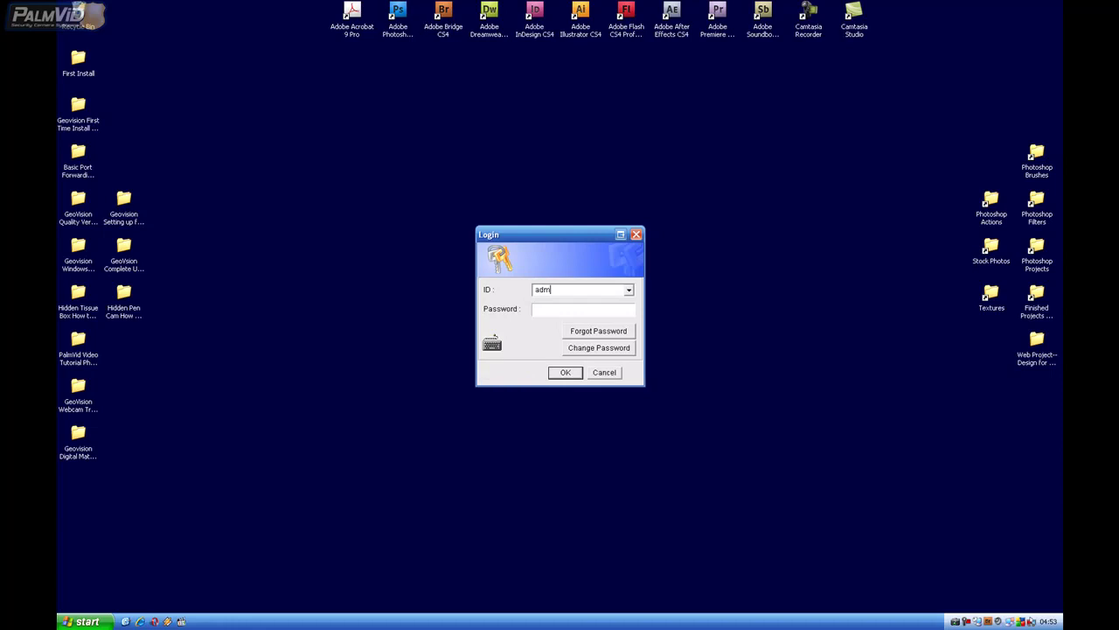
pyautogui.press('Tab')
pyautogui.moveTo(563, 289); pyautogui.dragTo(538, 294)
pyautogui.click(610, 338)
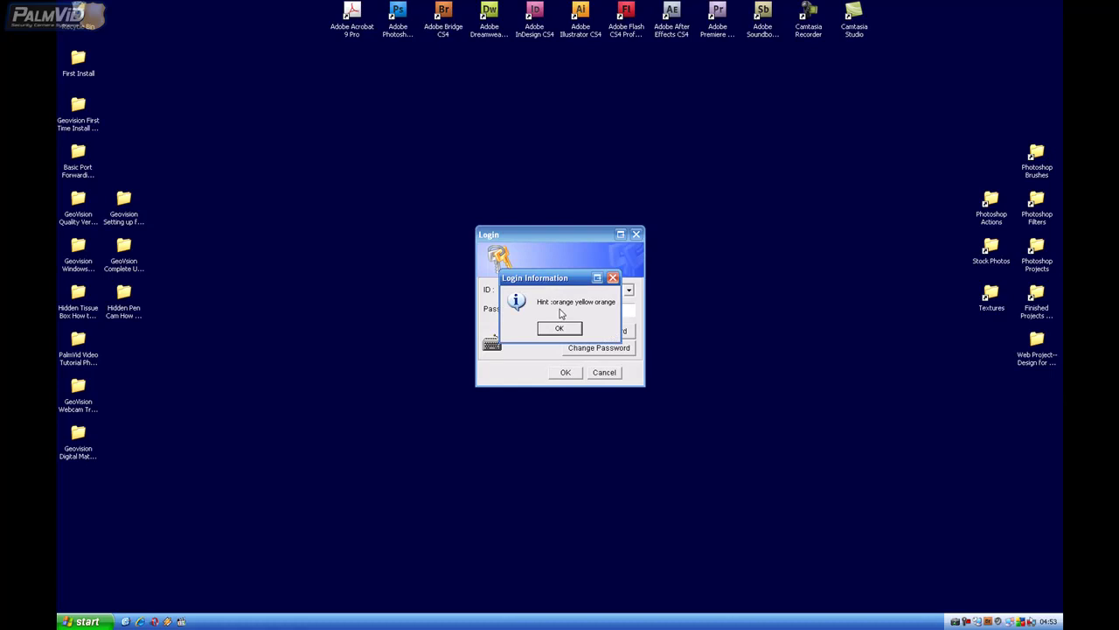
pyautogui.click(566, 327)
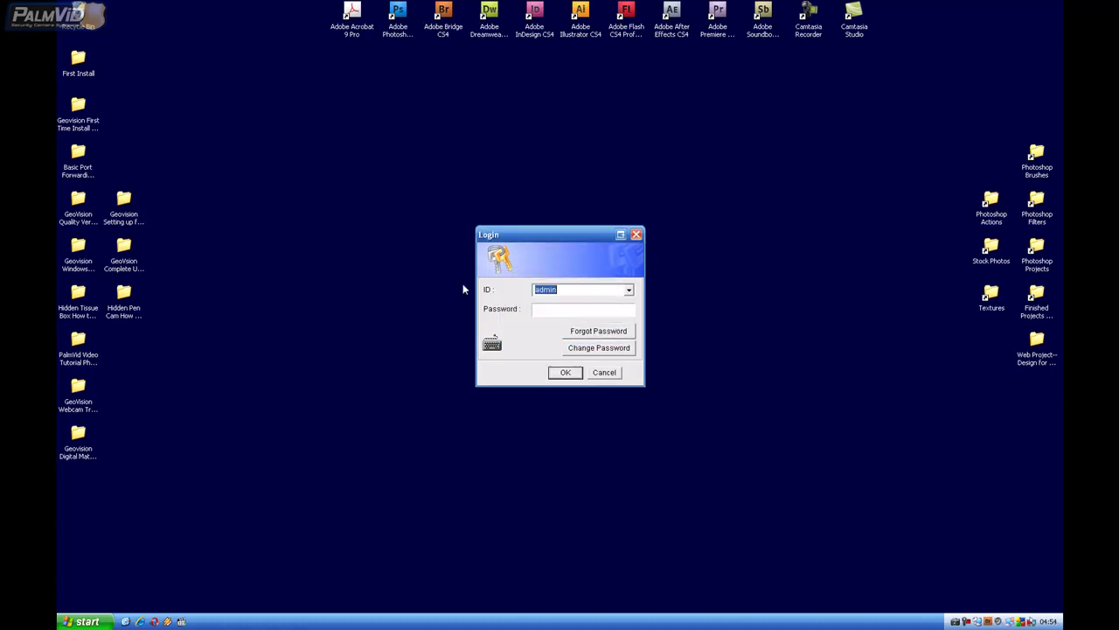
# Replace the mistyped ID 'adminn' with 'admin' and enter the administrator password
pyautogui.write('adminn')
pyautogui.click(563, 310)
pyautogui.click(601, 332)
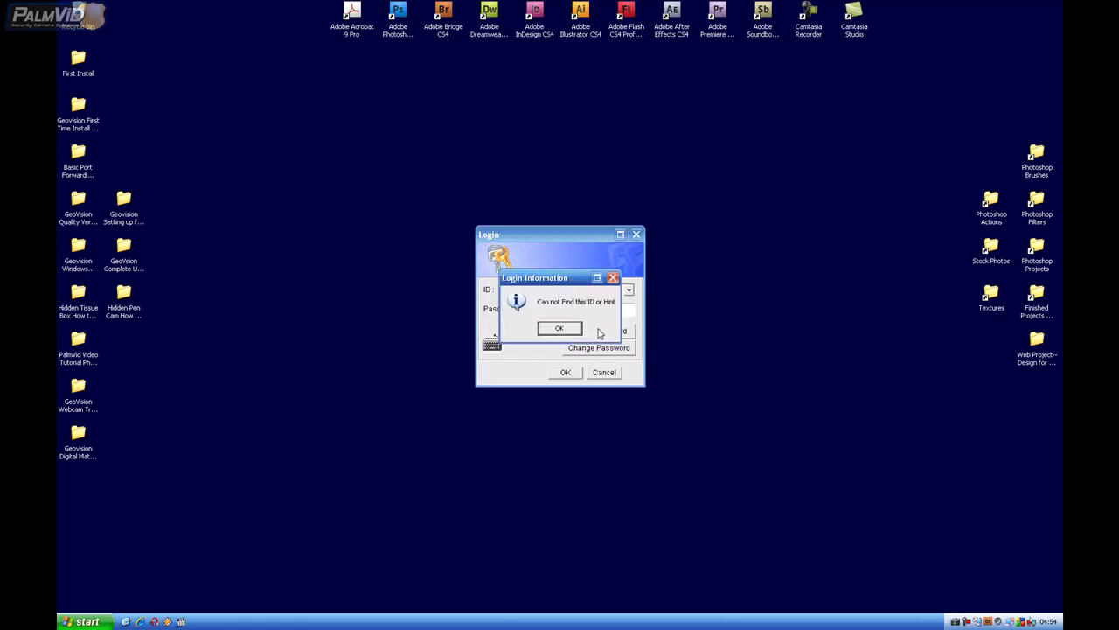
pyautogui.click(560, 327)
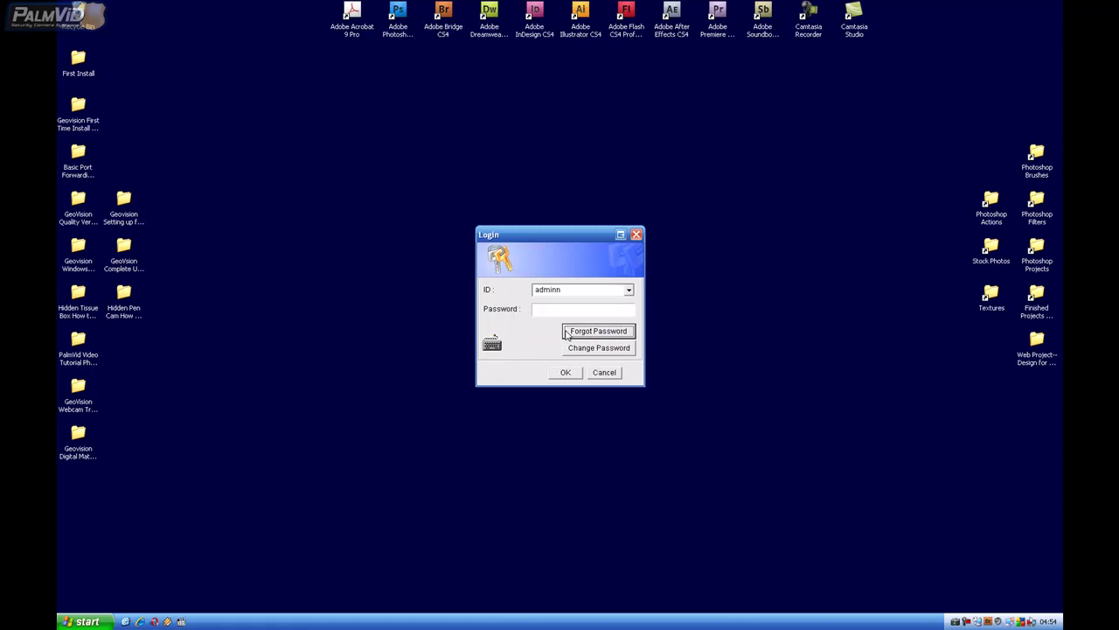
pyautogui.doubleClick(563, 291)
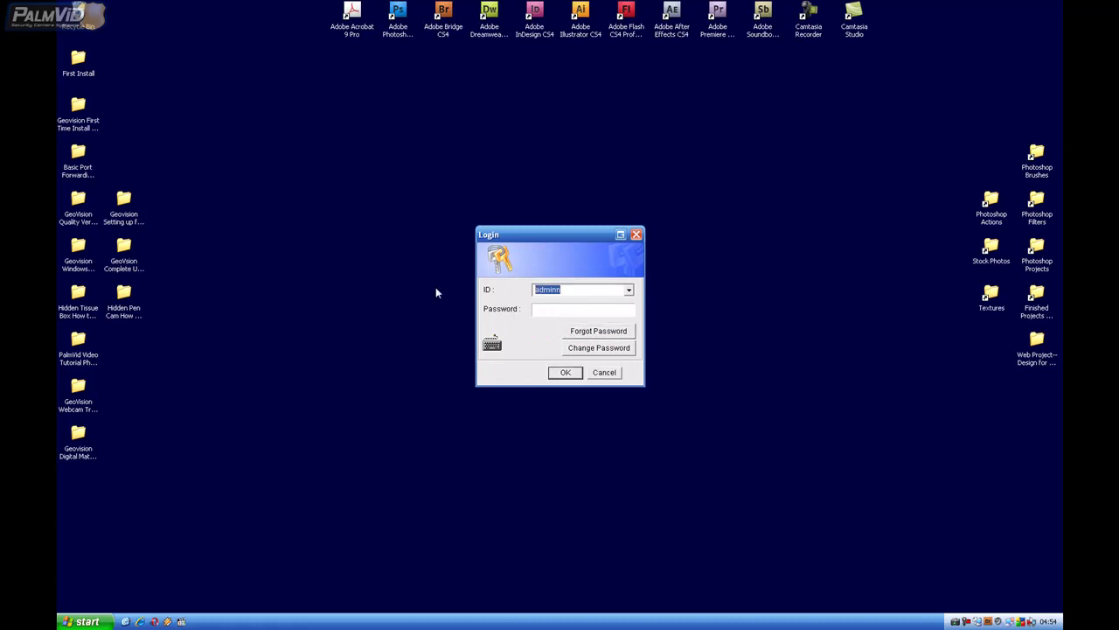
pyautogui.write('admin')
pyautogui.press('Tab')
pyautogui.write('***')
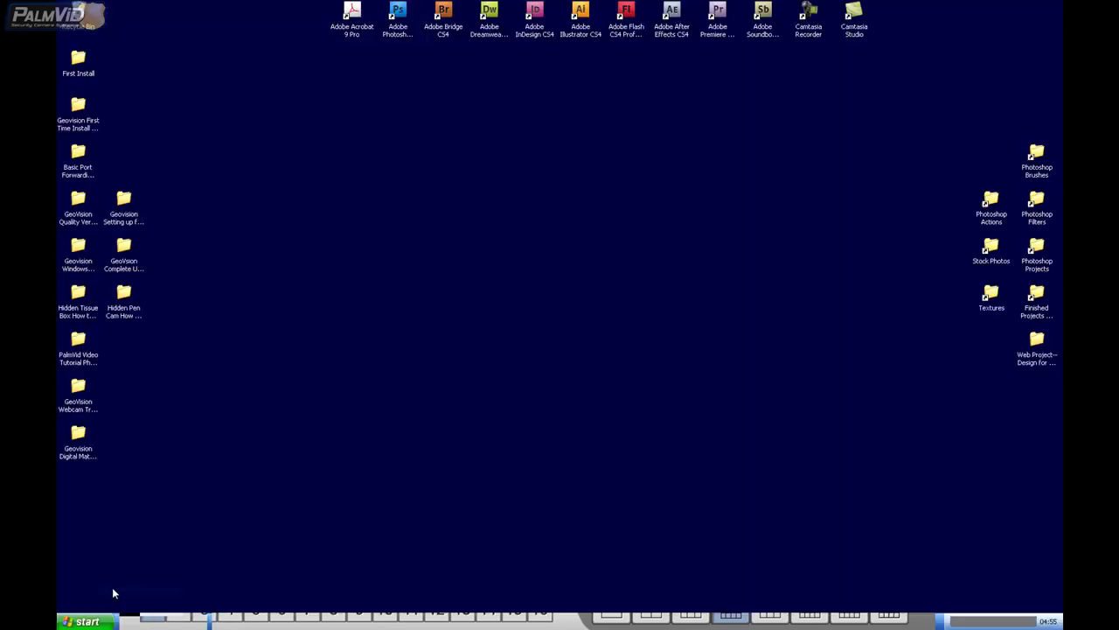
# Minimize Multicam and start a command prompt by running cmd from the Run box
pyautogui.click(84, 621)
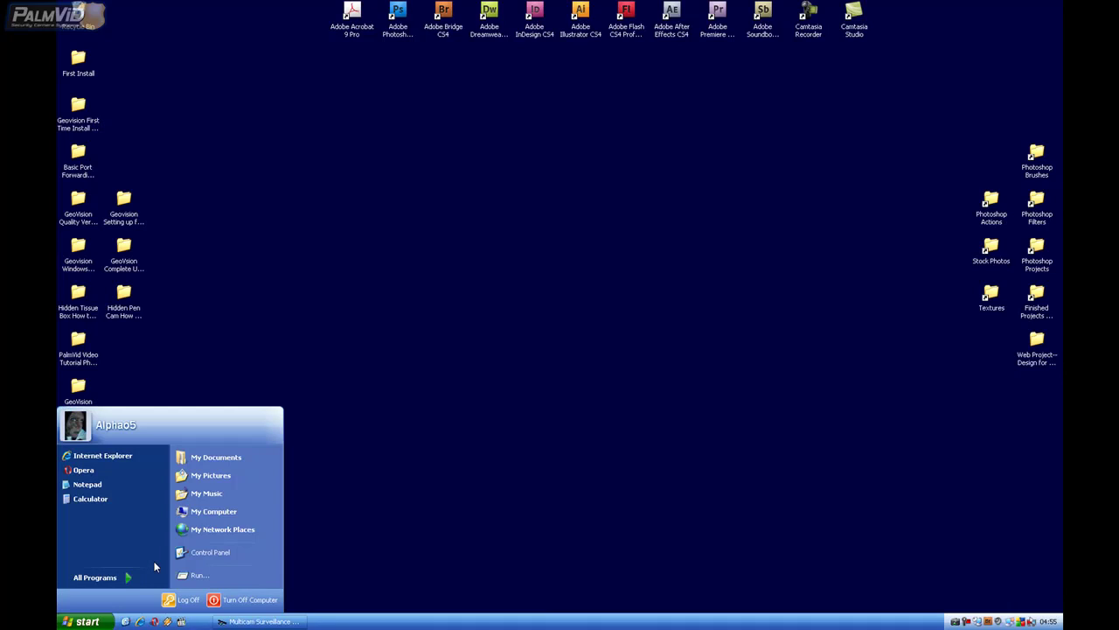
pyautogui.click(477, 509)
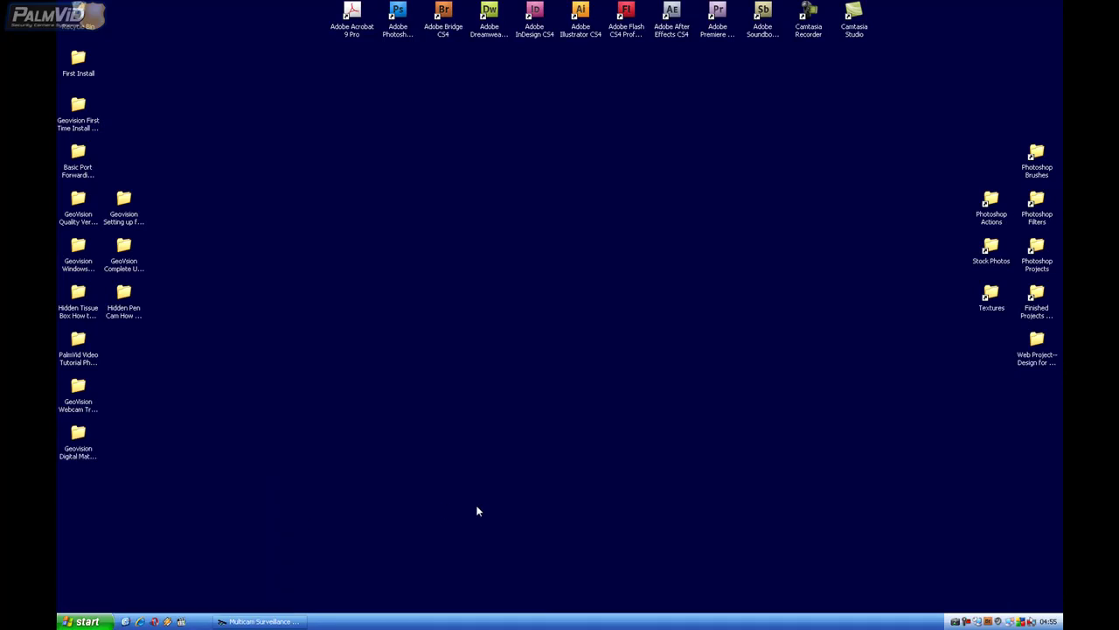
pyautogui.click(77, 622)
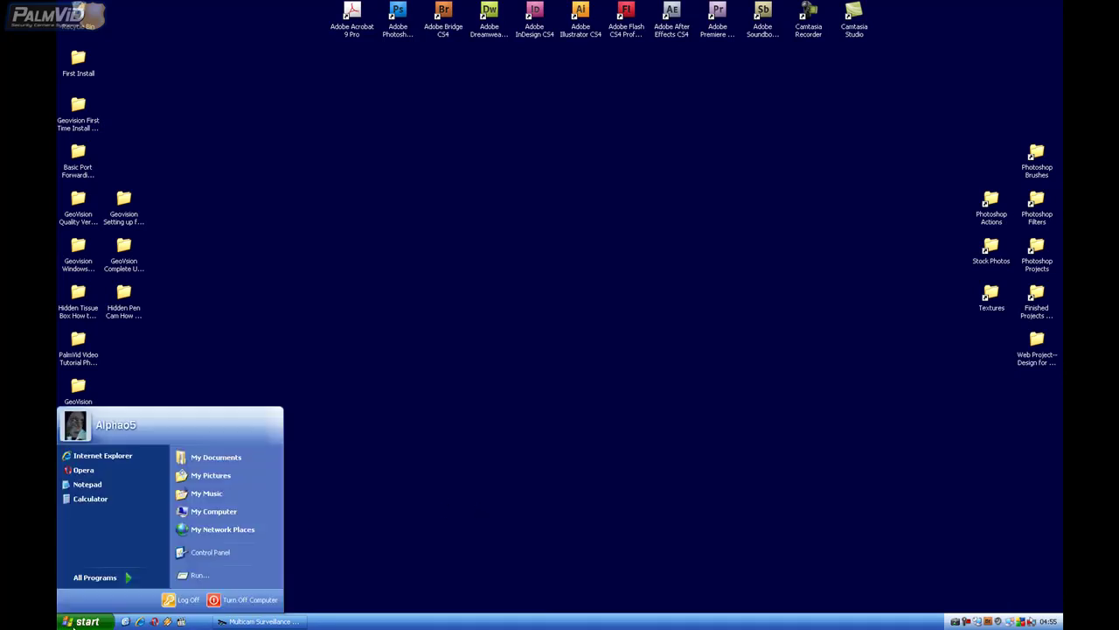
pyautogui.click(197, 575)
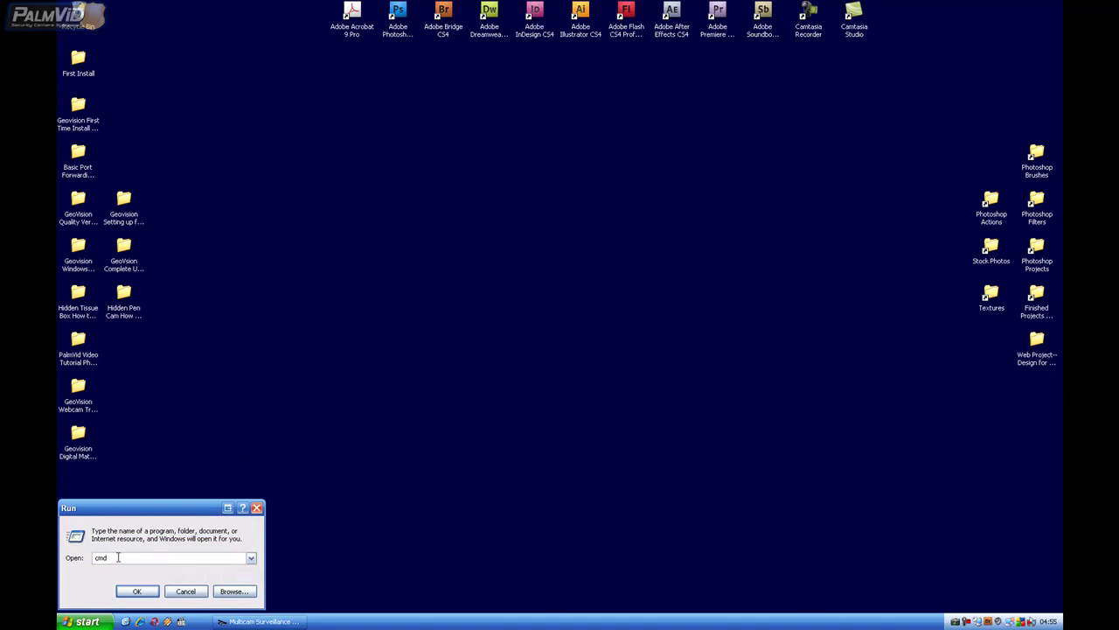
pyautogui.write('cmd')
pyautogui.press('Return')
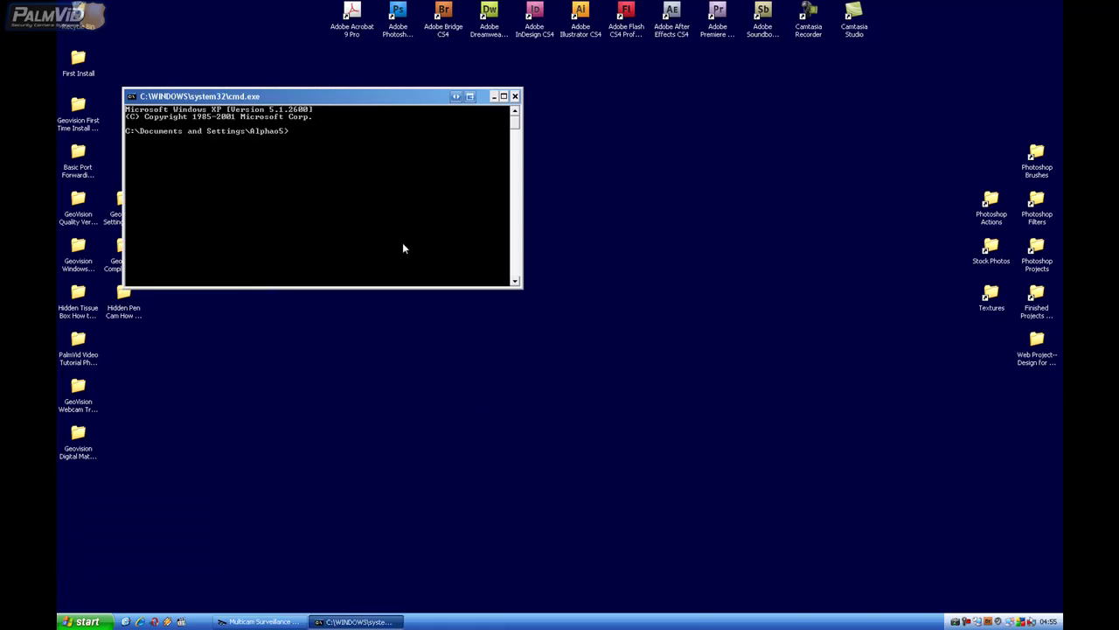
# Run ipconfig /all to show IP 192.168.0.111, mask 255.255.255.0, gateway 192.168.0.1, and move the console to the right
pyautogui.write('ipconfig/all')
pyautogui.press('Return')
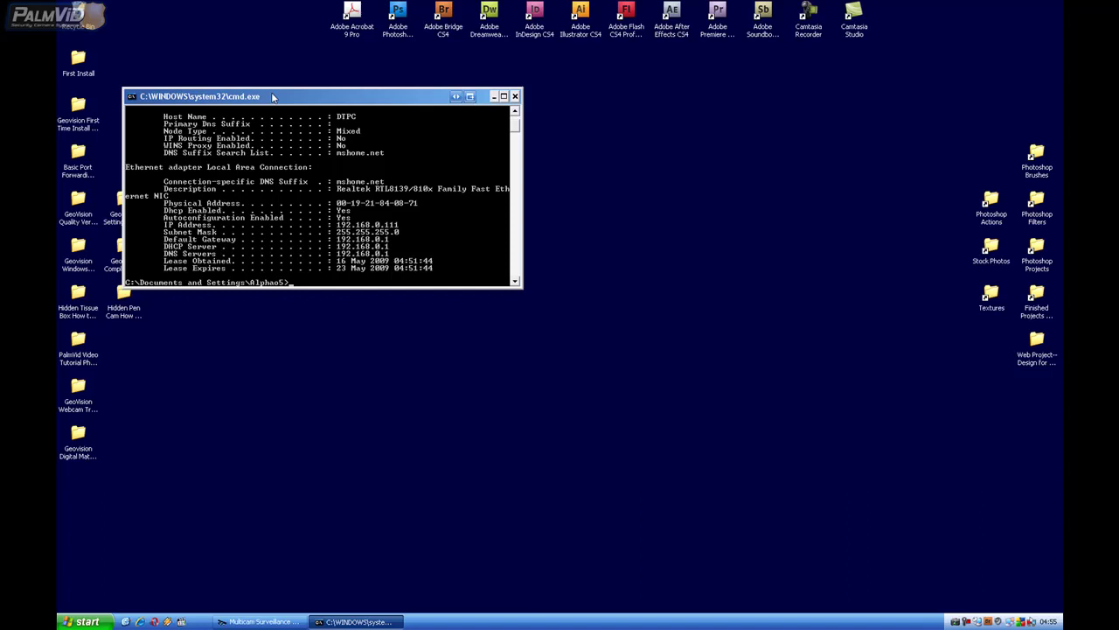
pyautogui.moveTo(237, 97); pyautogui.dragTo(775, 111)
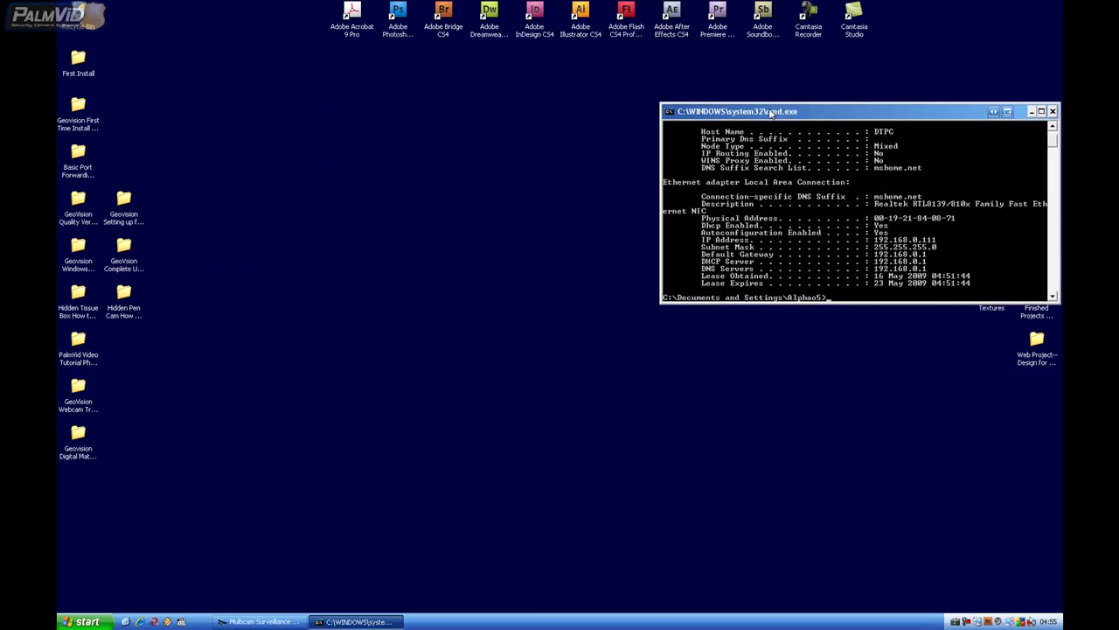
# Open Network Connections in Control Panel and bring up the Local Area Connection's context menu
pyautogui.click(85, 621)
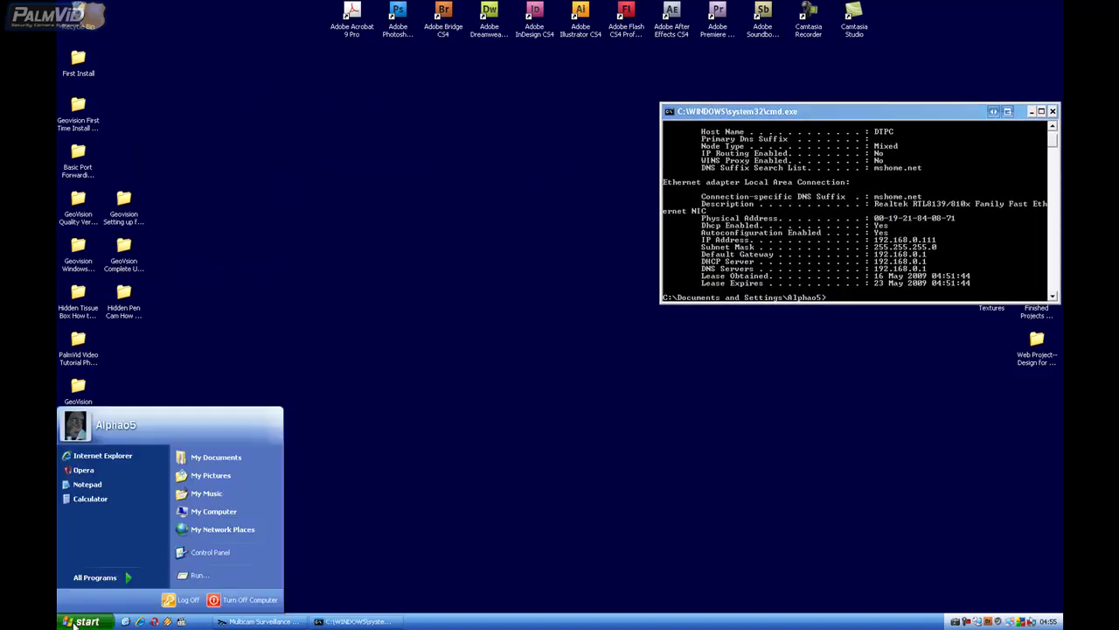
pyautogui.click(94, 577)
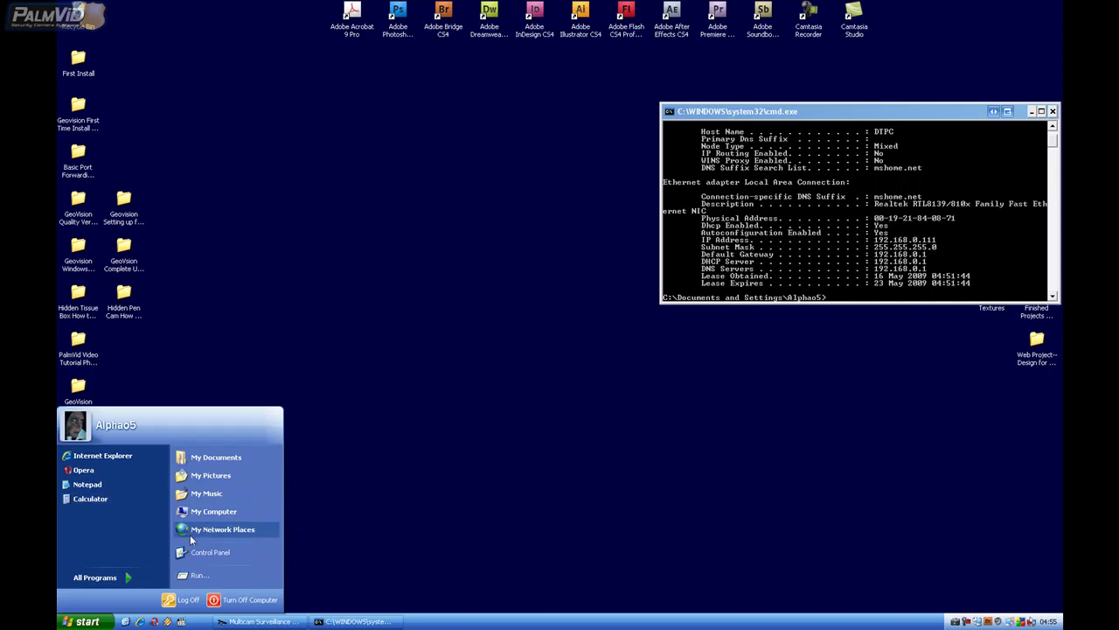
pyautogui.click(199, 551)
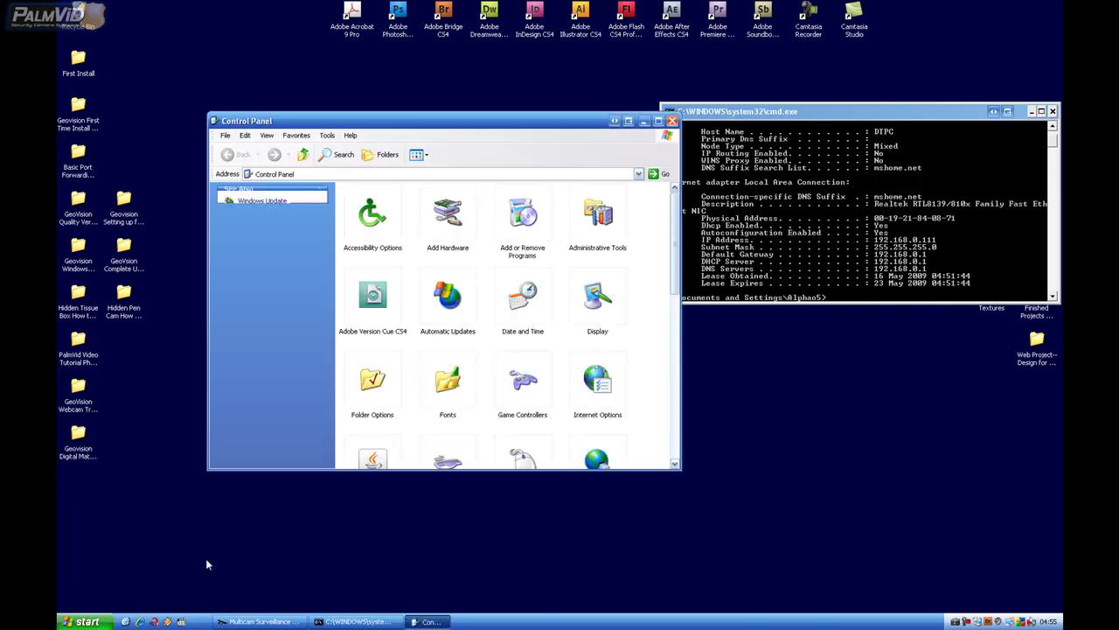
pyautogui.moveTo(527, 123); pyautogui.dragTo(476, 109)
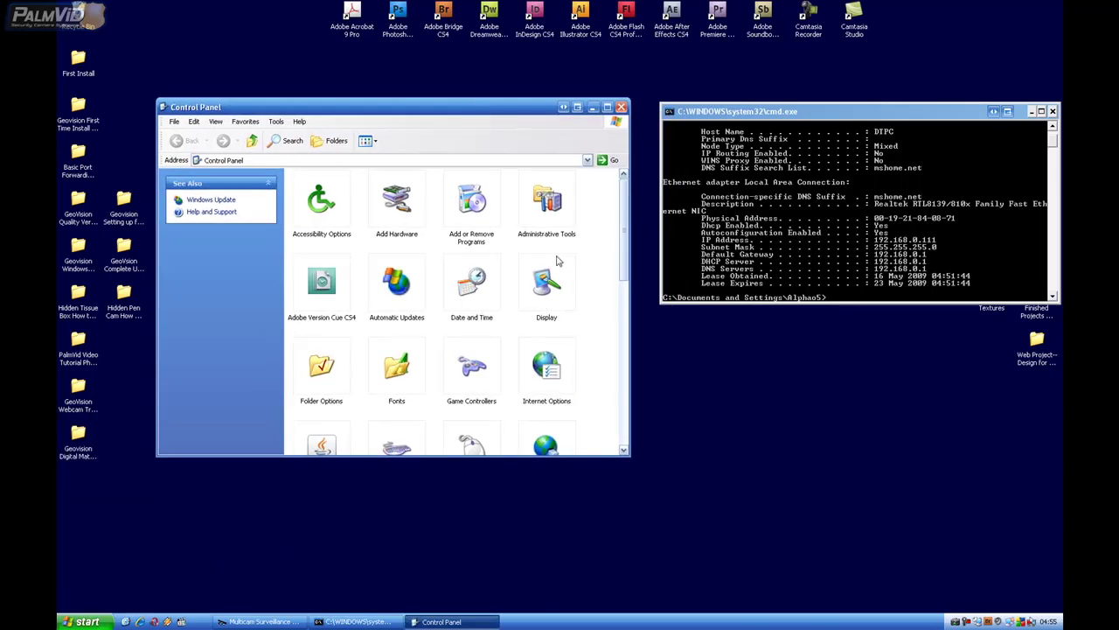
pyautogui.moveTo(626, 261); pyautogui.dragTo(626, 310)
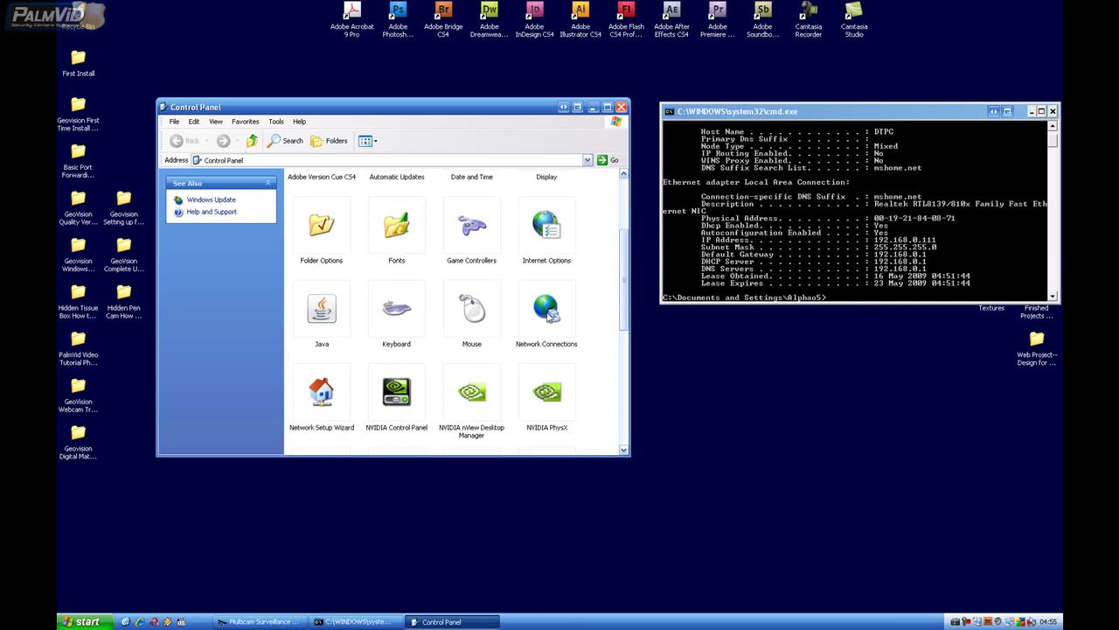
pyautogui.doubleClick(547, 313)
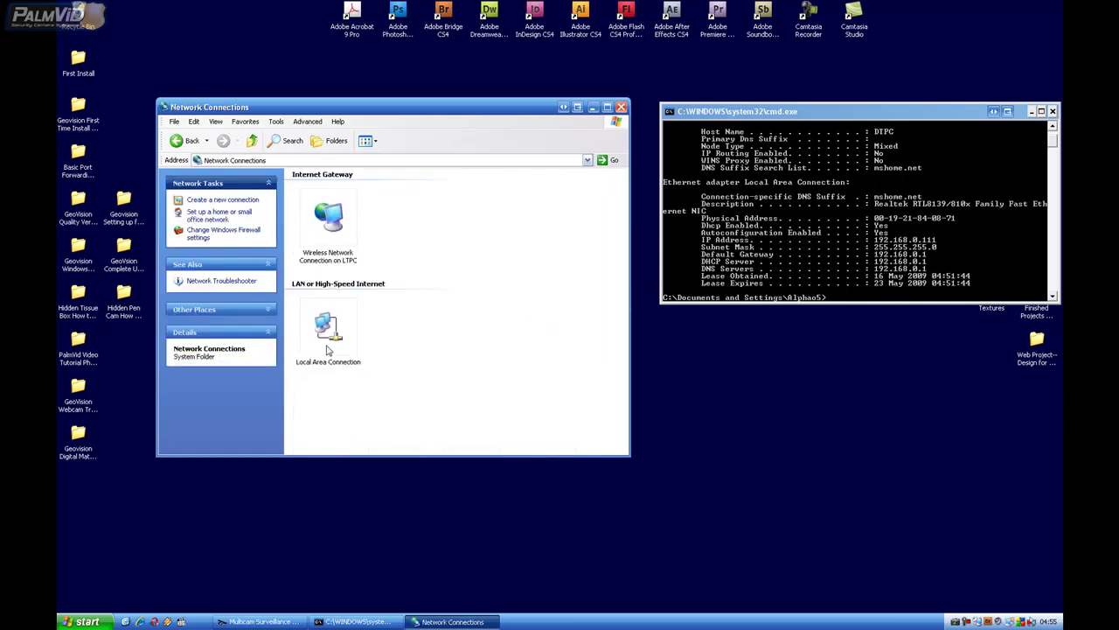
pyautogui.rightClick(326, 345)
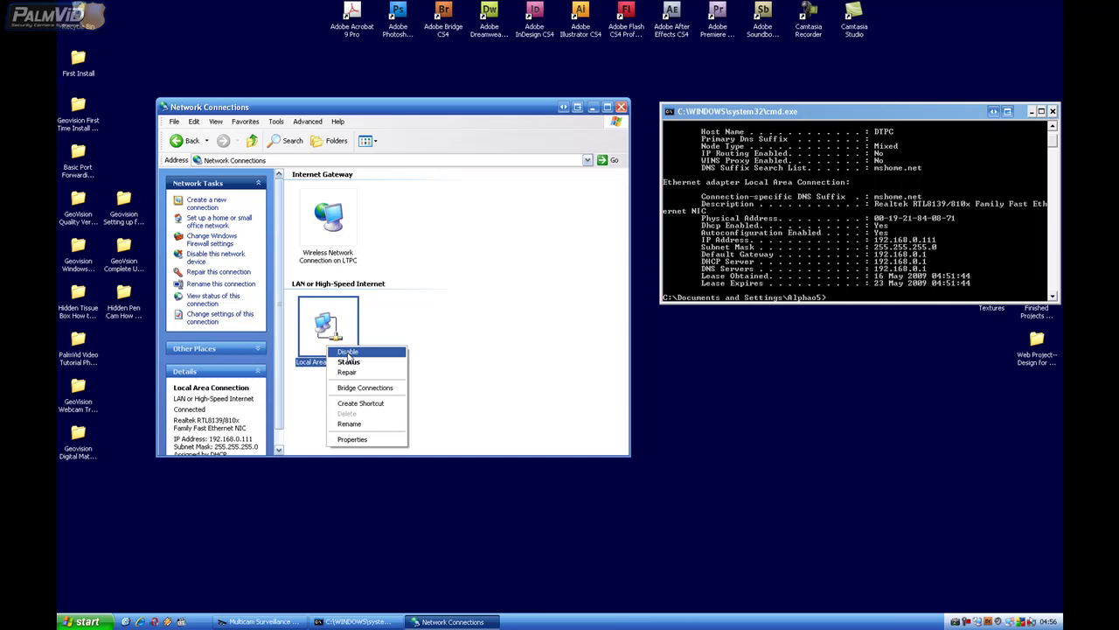
# Open the Internet Protocol (TCP/IP) properties of the Local Area Connection, placed beside the ipconfig output
pyautogui.click(354, 439)
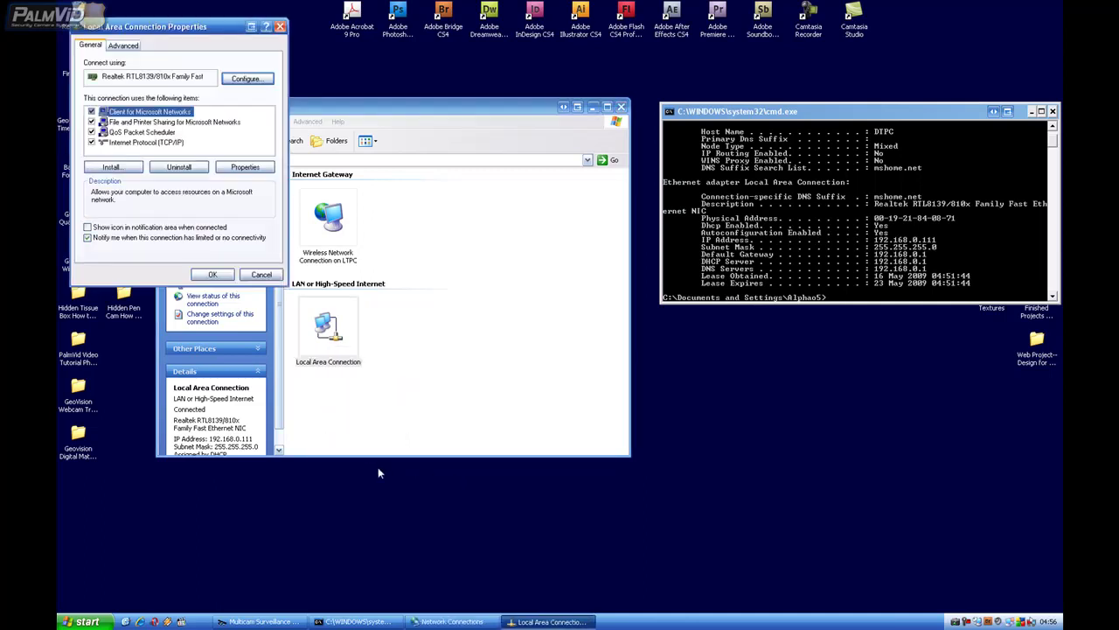
pyautogui.click(123, 144)
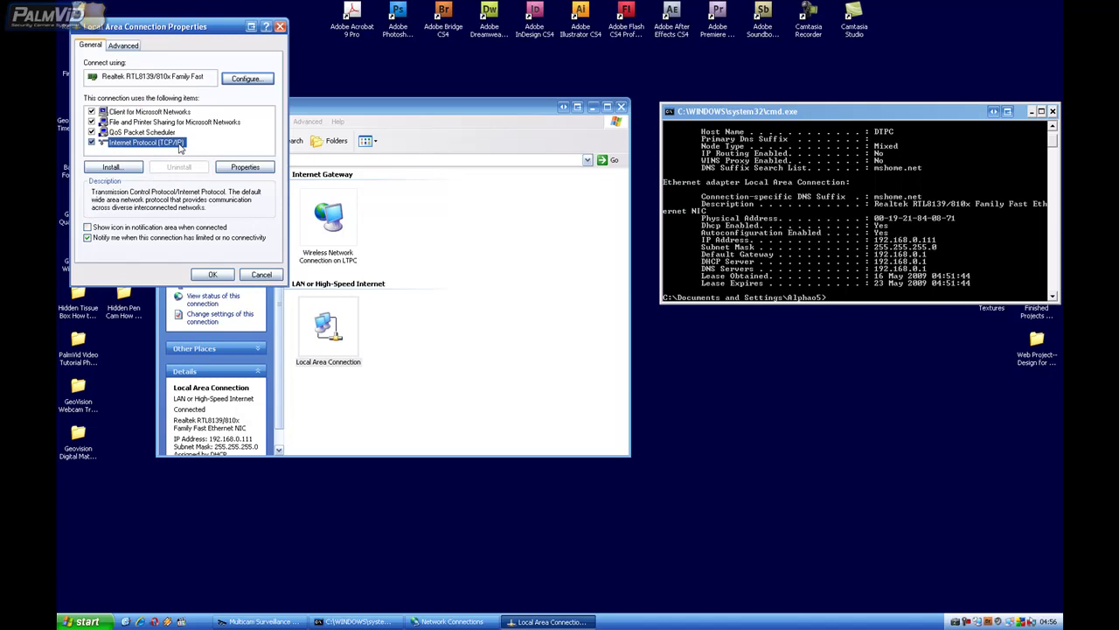
pyautogui.click(241, 168)
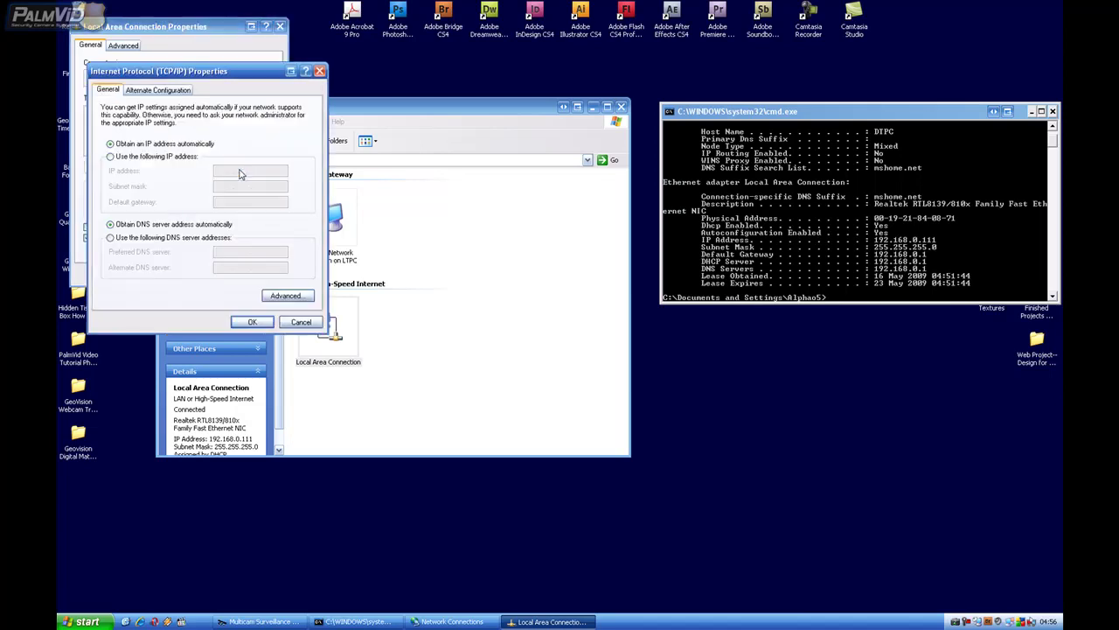
pyautogui.moveTo(209, 73); pyautogui.dragTo(537, 98)
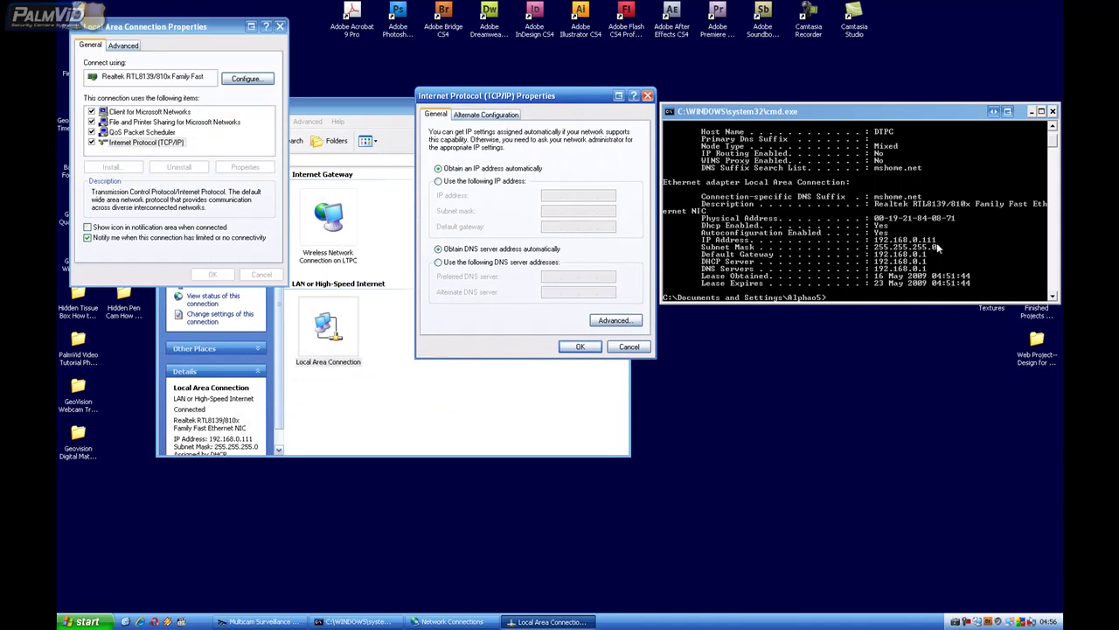
# Set static IP 192.168.0.111, mask 255.255.255.0, gateway and DNS 192.168.0.1, and save
pyautogui.click(448, 182)
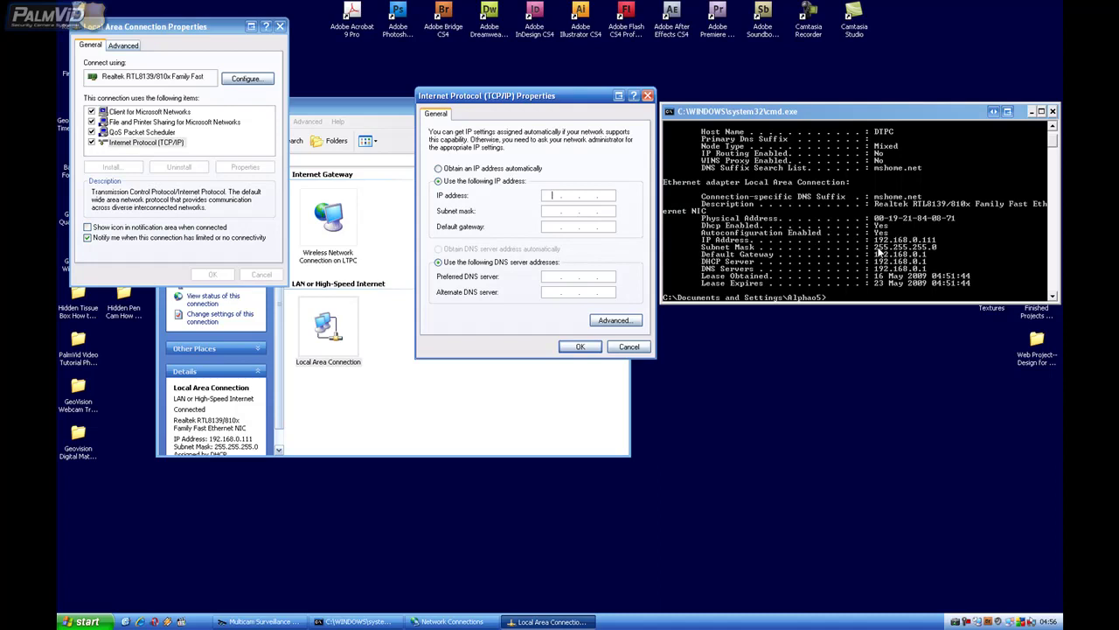
pyautogui.write('192 . 168 . 0 . 111')
pyautogui.press('Tab')
pyautogui.click(549, 228)
pyautogui.write('192 . 168')
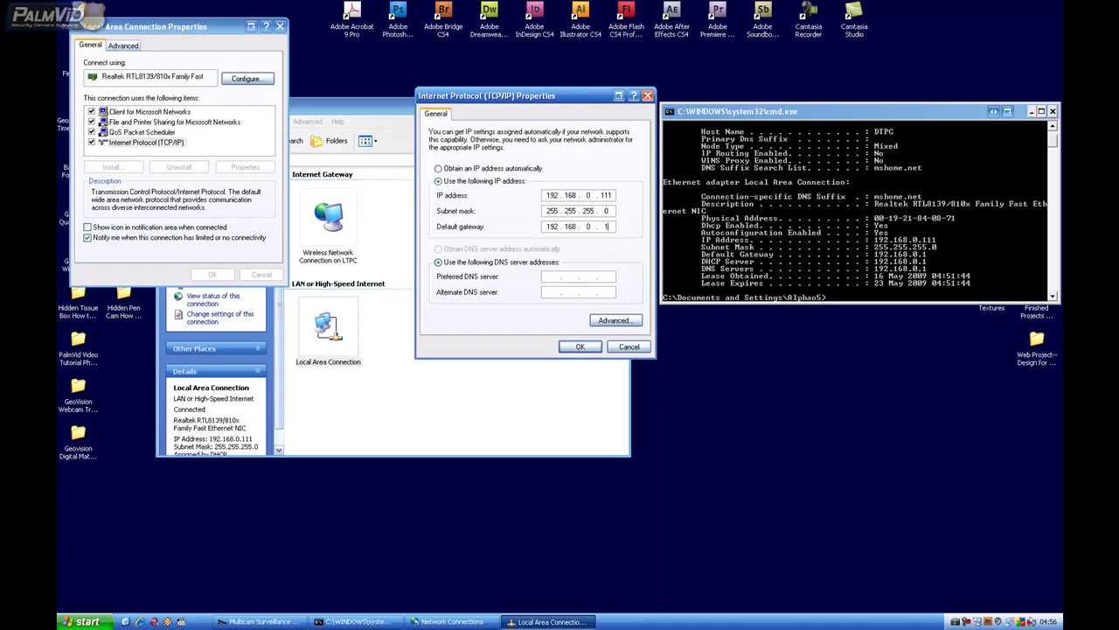
pyautogui.click(556, 277)
pyautogui.write('192 . 168 . 0 . 1')
pyautogui.click(581, 347)
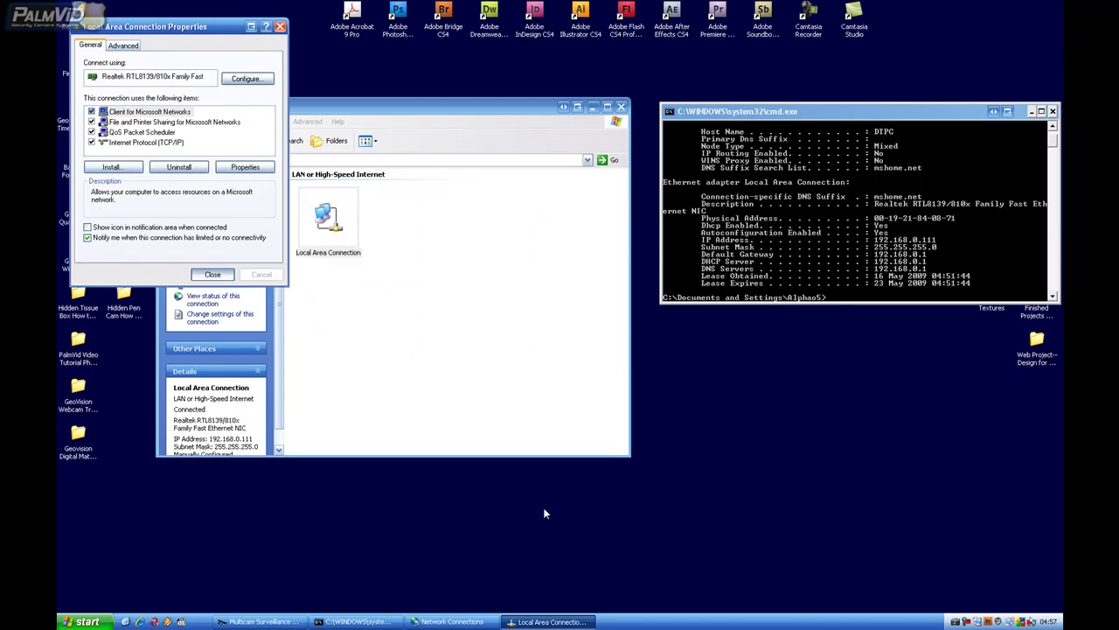
pyautogui.press('Return')
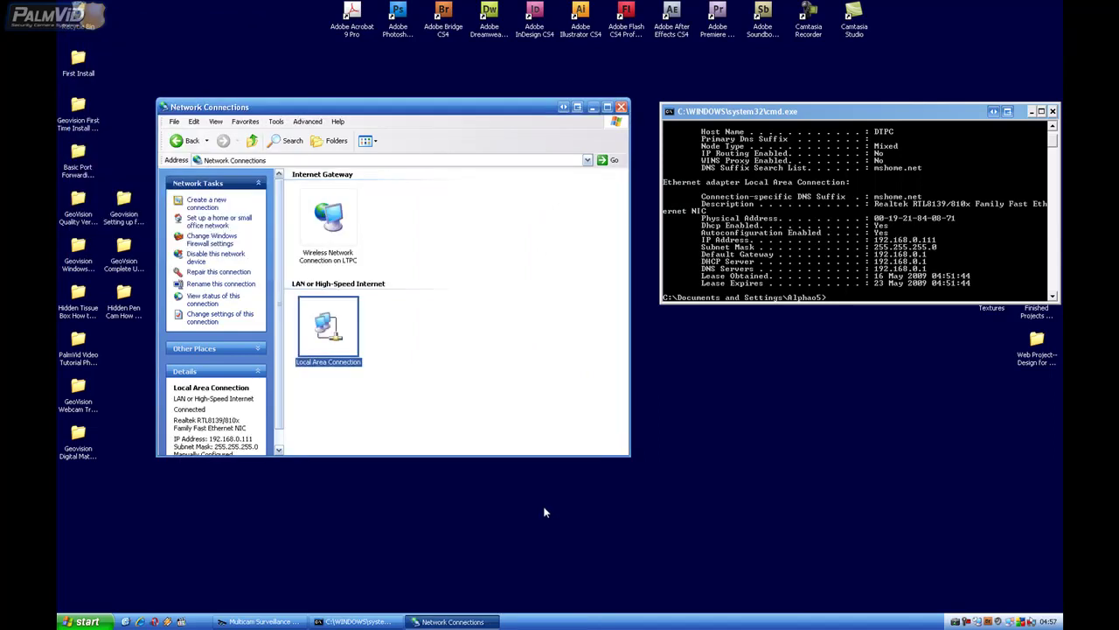
# Close the Network Connections and command prompt windows
pyautogui.click(621, 107)
pyautogui.moveTo(754, 118); pyautogui.dragTo(419, 145)
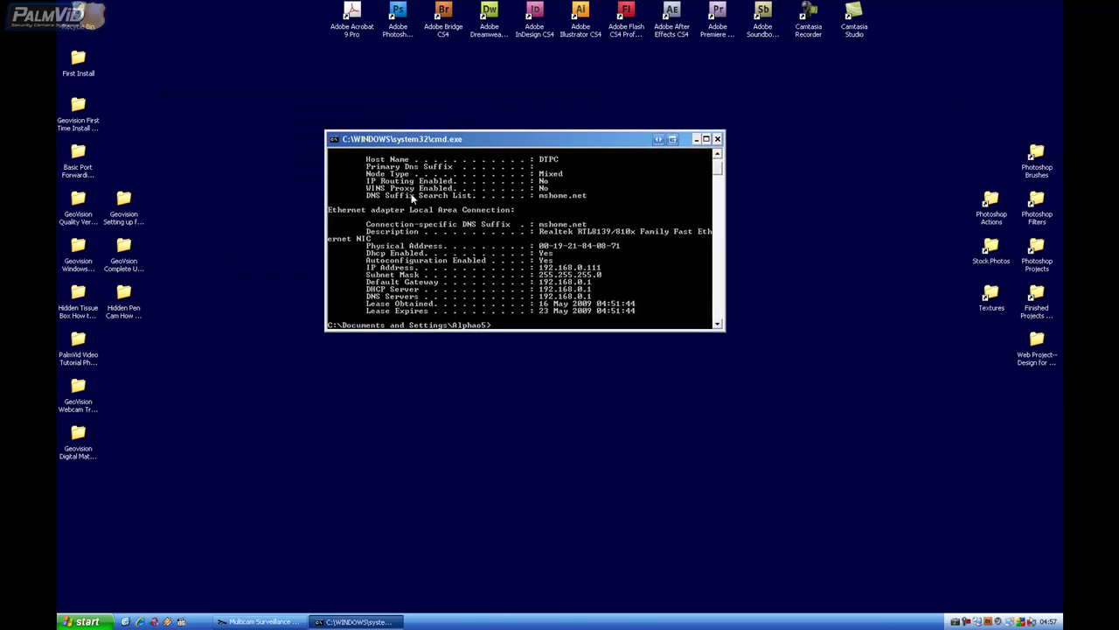
pyautogui.click(717, 138)
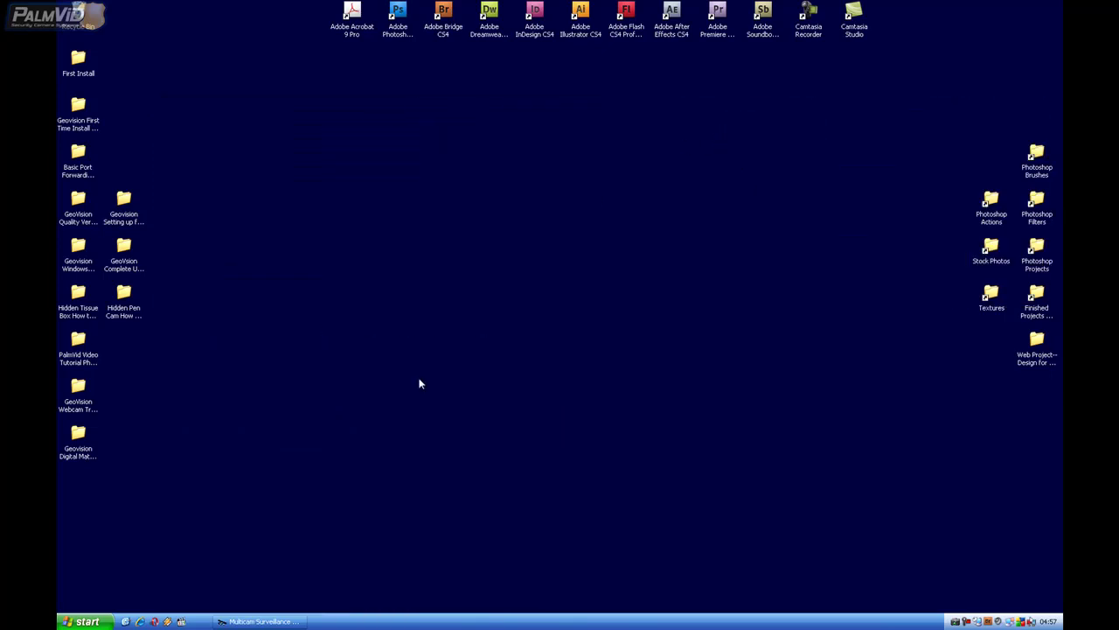
# Open the V8300-DVR-E (E:) installation disc from My Computer
pyautogui.click(72, 621)
pyautogui.click(537, 506)
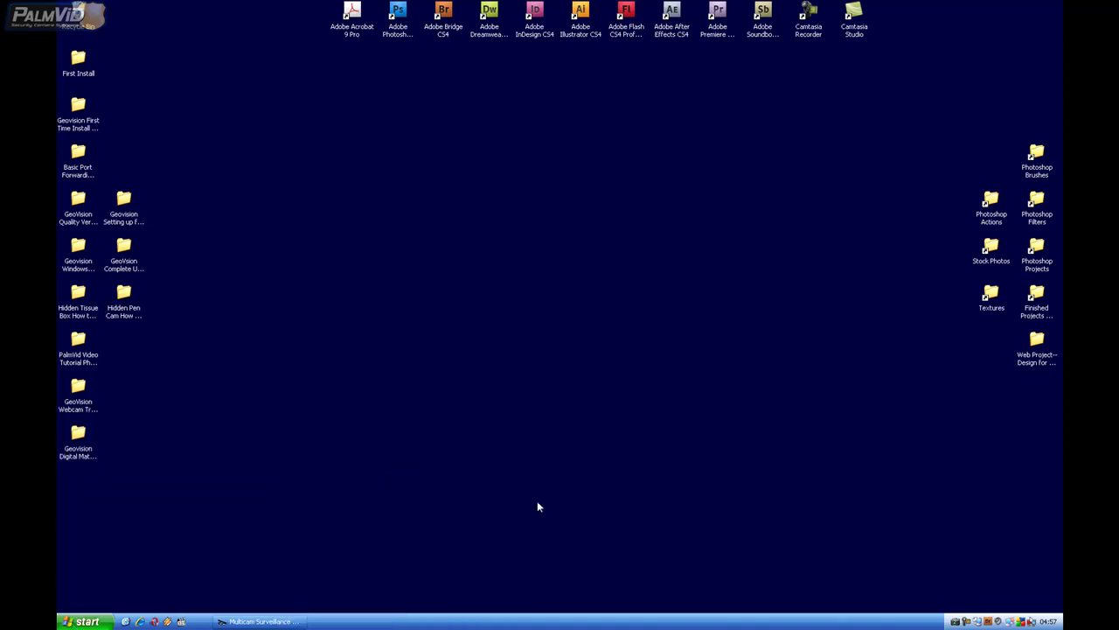
pyautogui.click(87, 621)
pyautogui.click(216, 512)
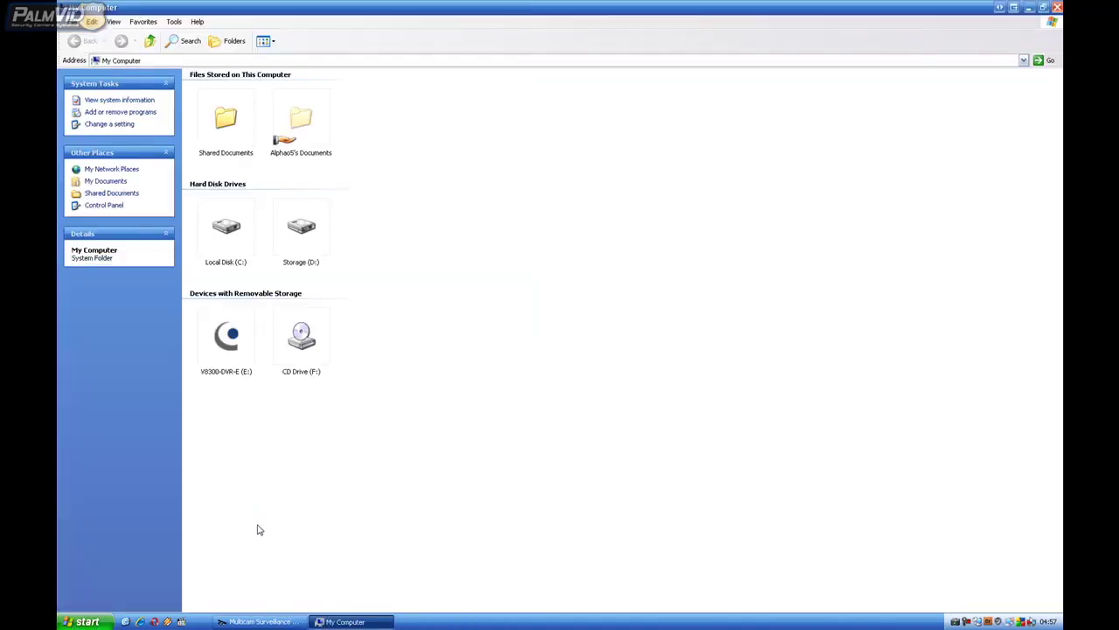
pyautogui.click(232, 349)
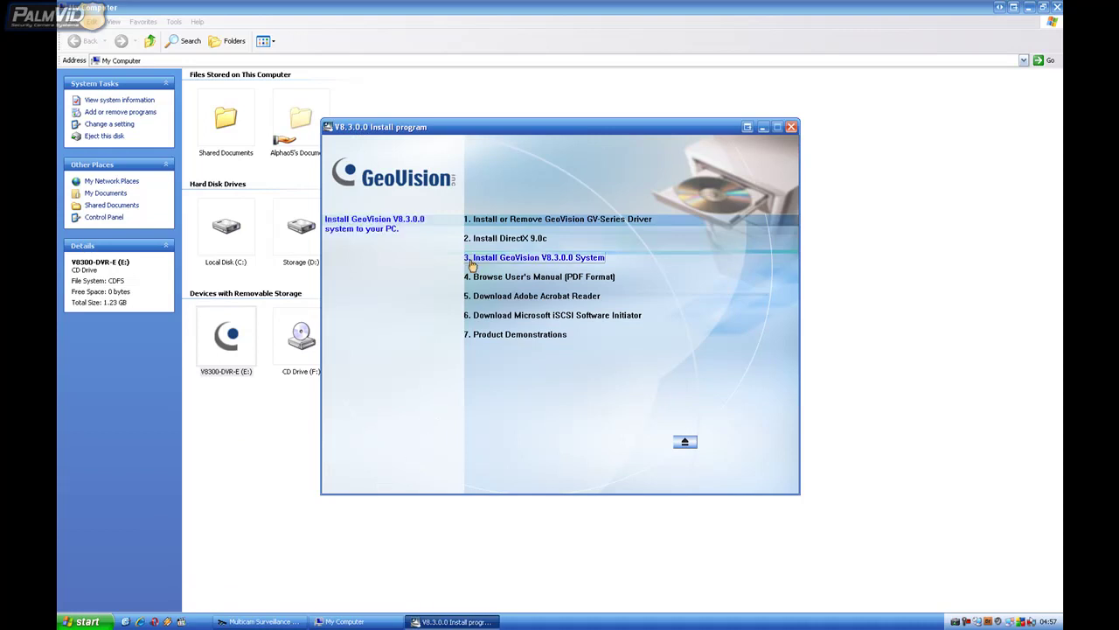
# Choose the GeoVision V8.3.0.0 System install, accept the license, and pick GeoVision Dynamic DNS Service
pyautogui.click(595, 259)
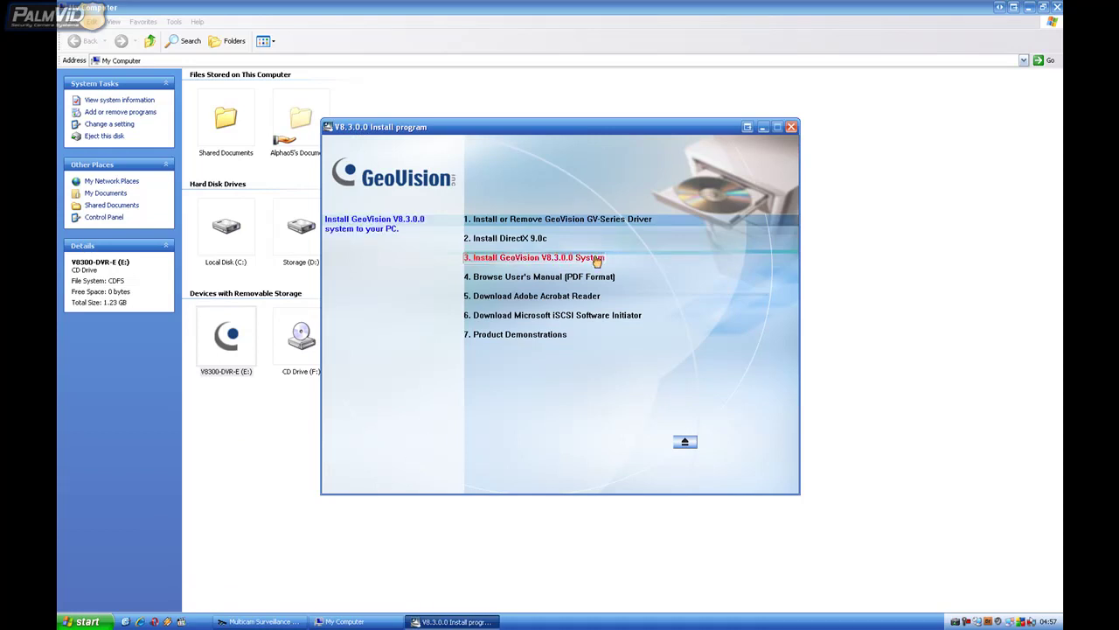
pyautogui.click(622, 409)
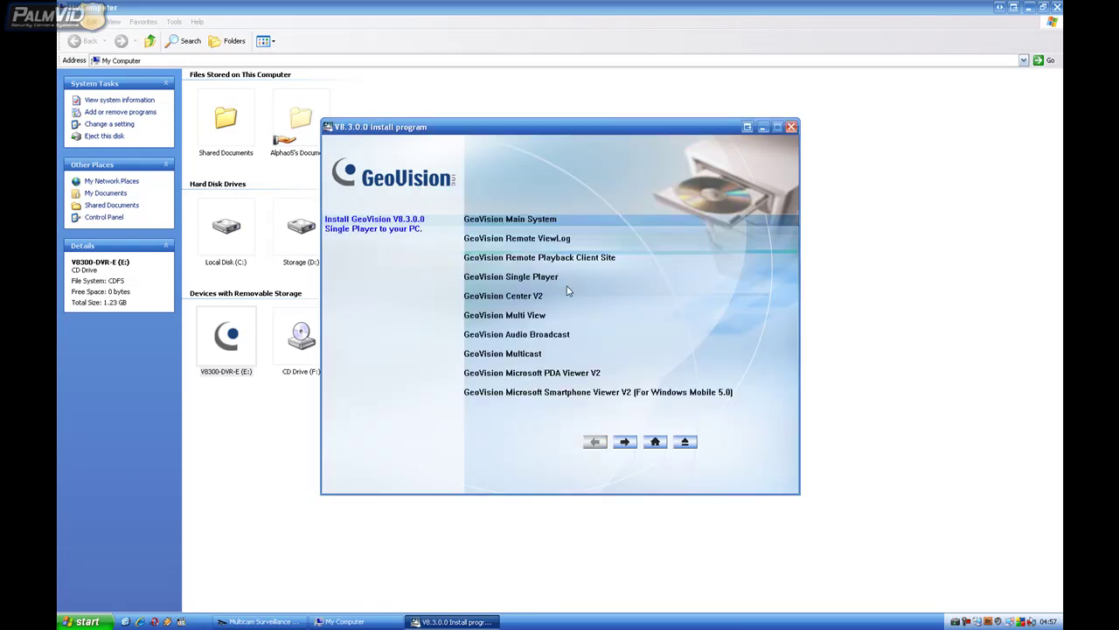
pyautogui.click(624, 443)
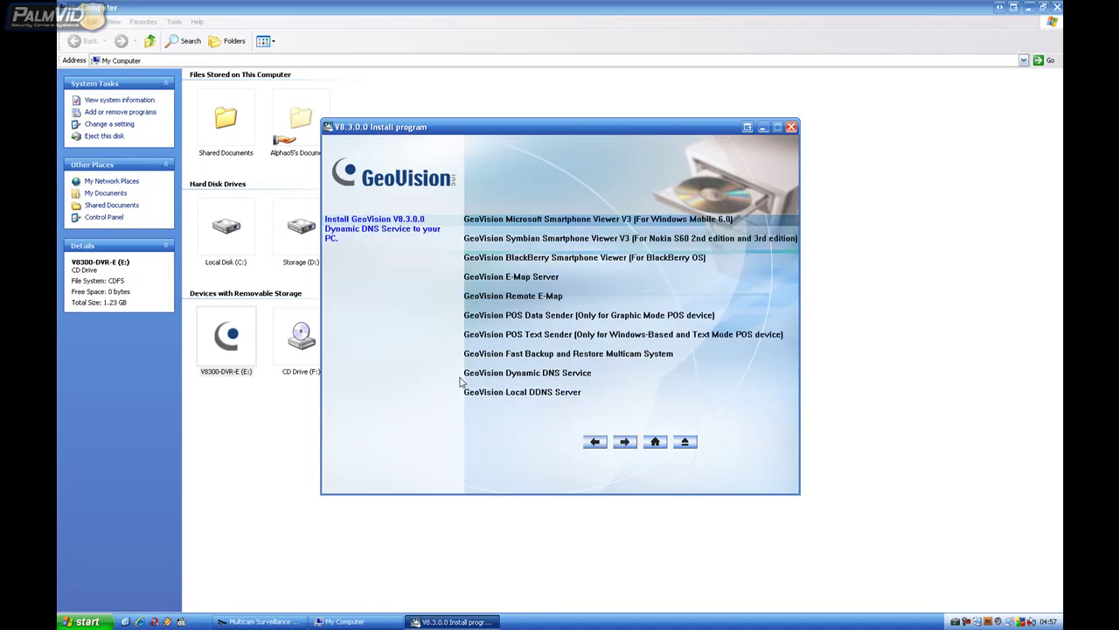
pyautogui.click(535, 373)
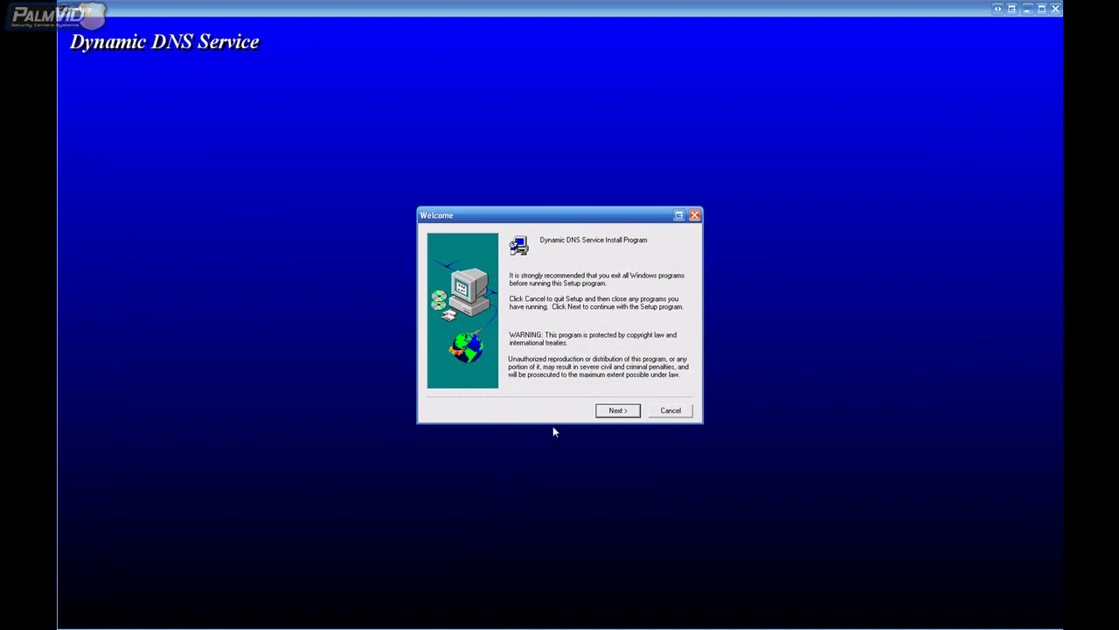
# Complete the Dynamic DNS Service setup into C:\DDNS and close the DDNS folder window
pyautogui.click(610, 413)
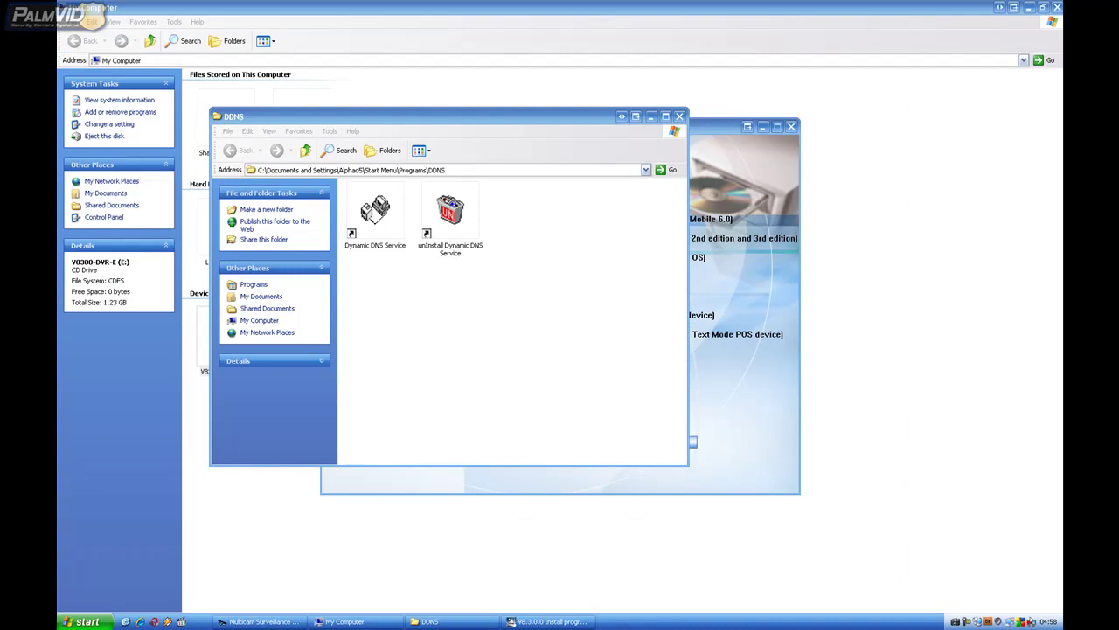
pyautogui.click(470, 360)
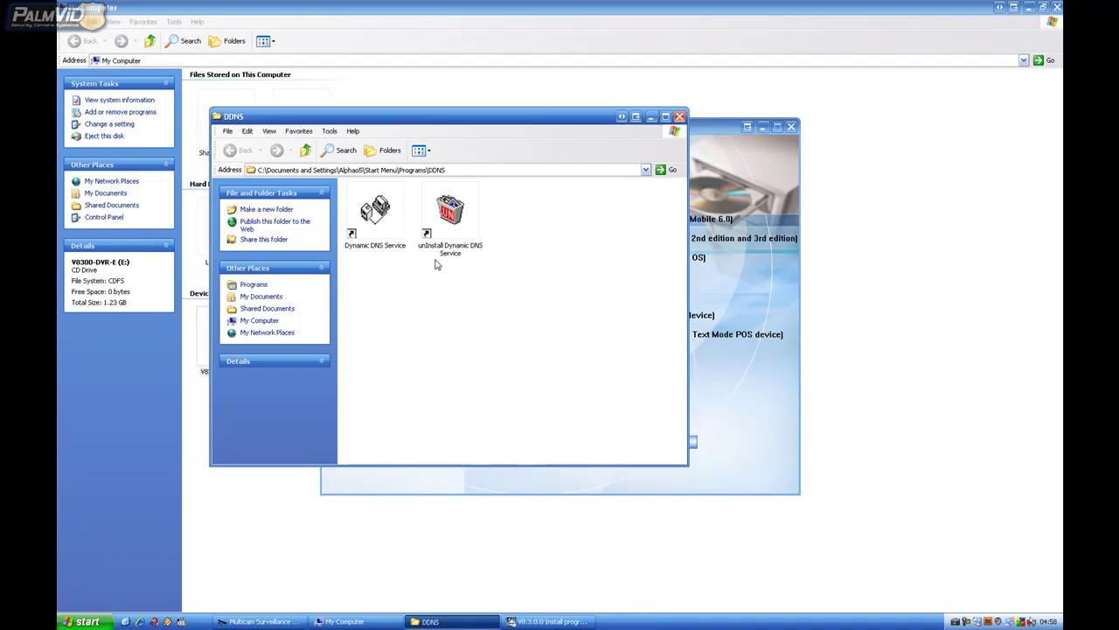
pyautogui.click(680, 116)
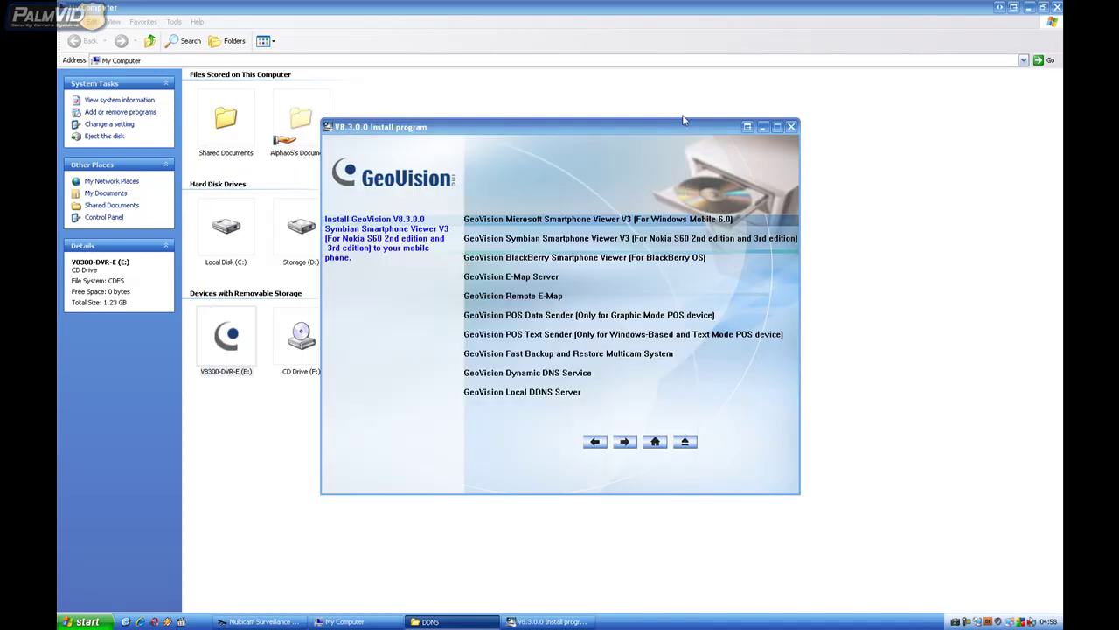
# Close the GeoVision installer and My Computer, then launch Dynamic DNS Service from the DDNS program folder
pyautogui.click(790, 127)
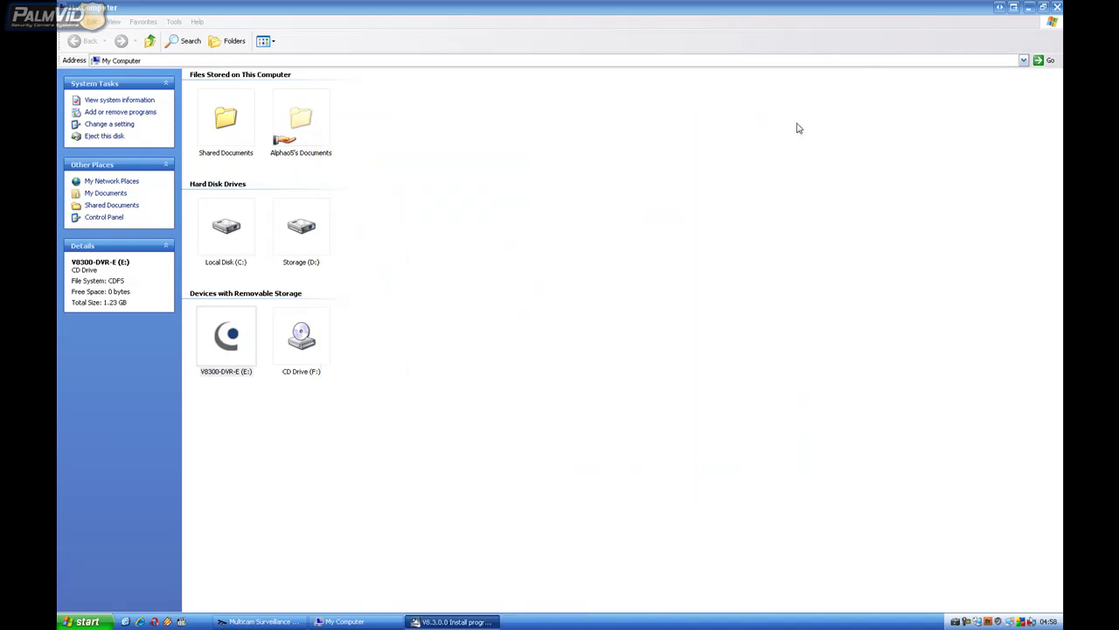
pyautogui.click(1057, 7)
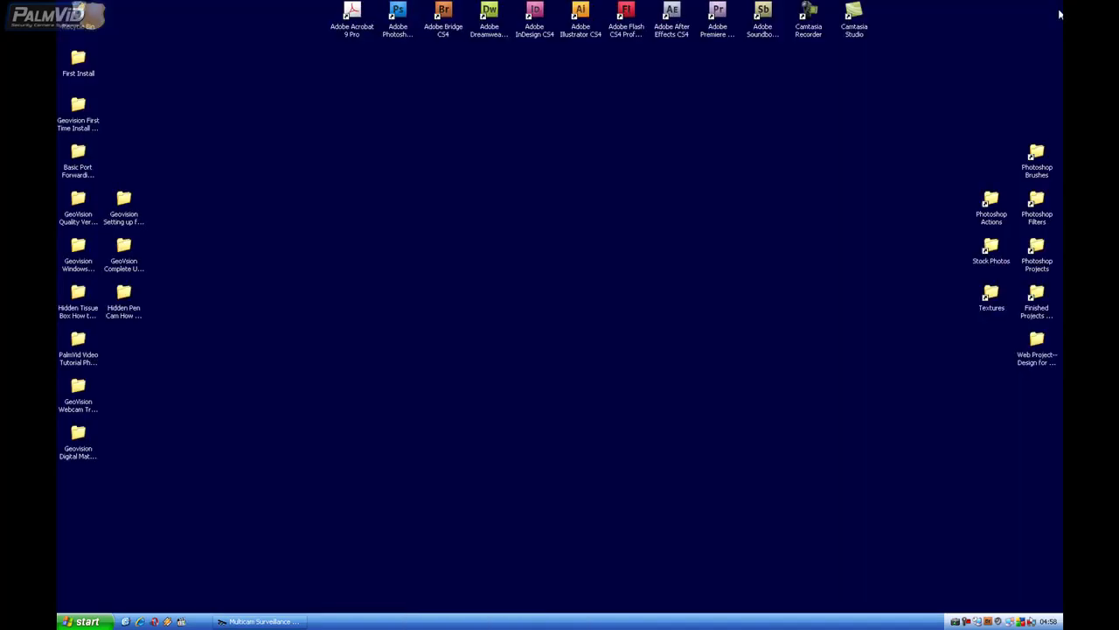
pyautogui.click(83, 620)
pyautogui.click(99, 588)
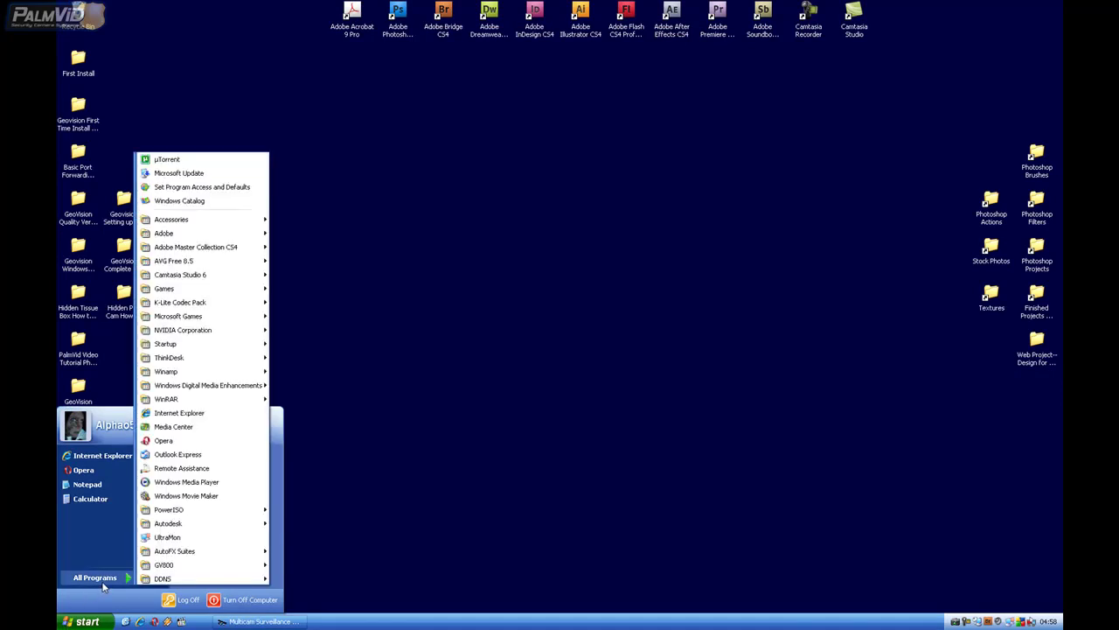
pyautogui.moveTo(159, 581)
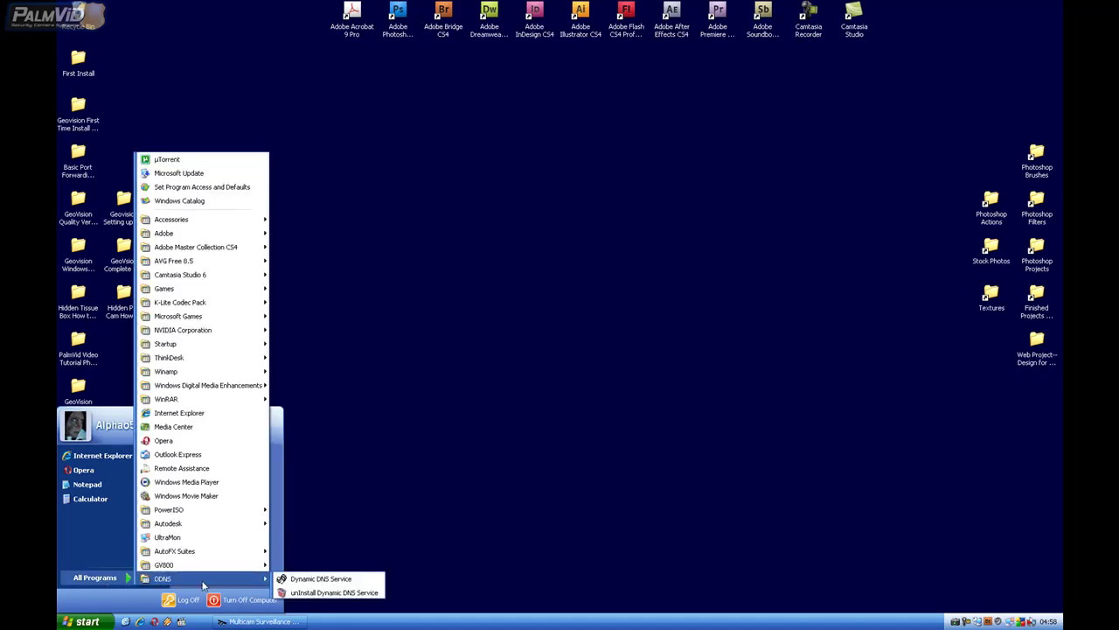
pyautogui.click(348, 580)
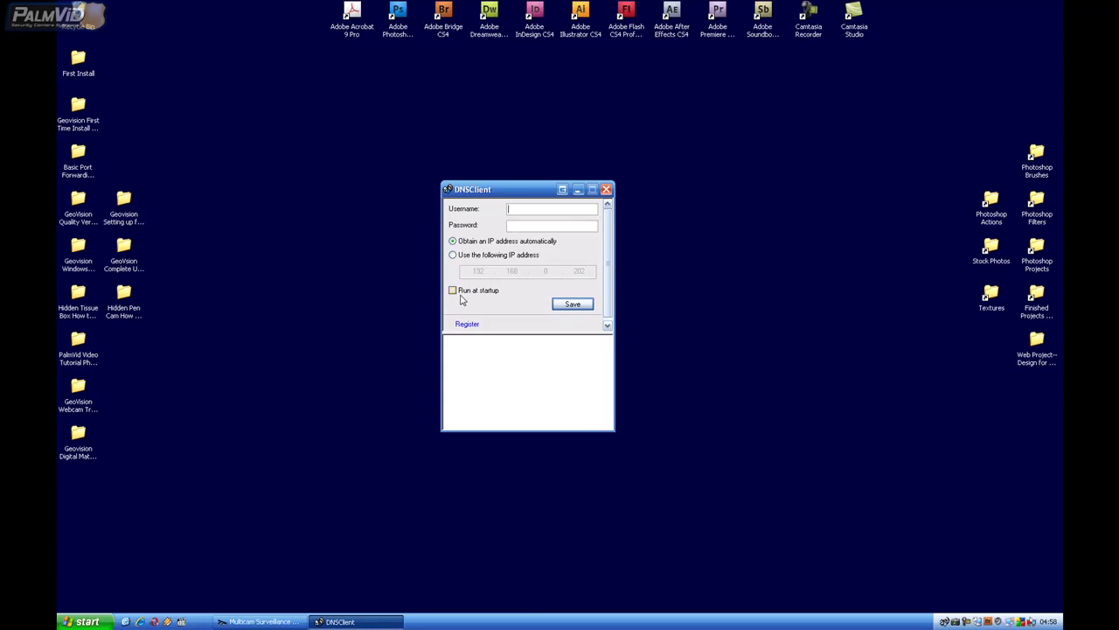
# Enable 'Run at startup' and open the DynamicDNS registration page, retrying after a failed load
pyautogui.click(454, 293)
pyautogui.click(468, 325)
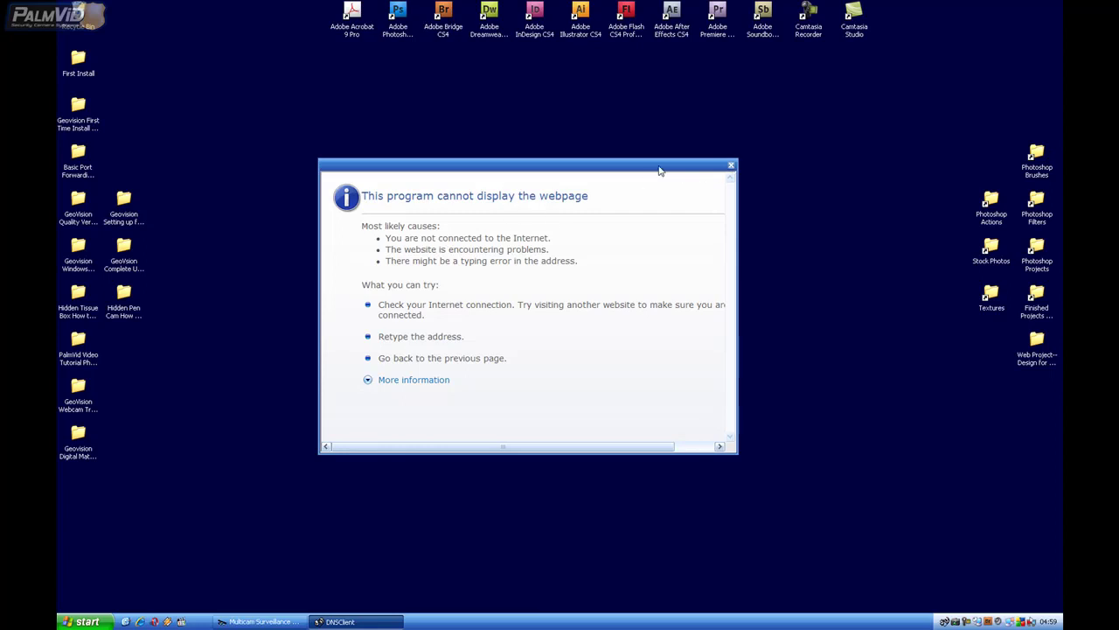
pyautogui.click(732, 166)
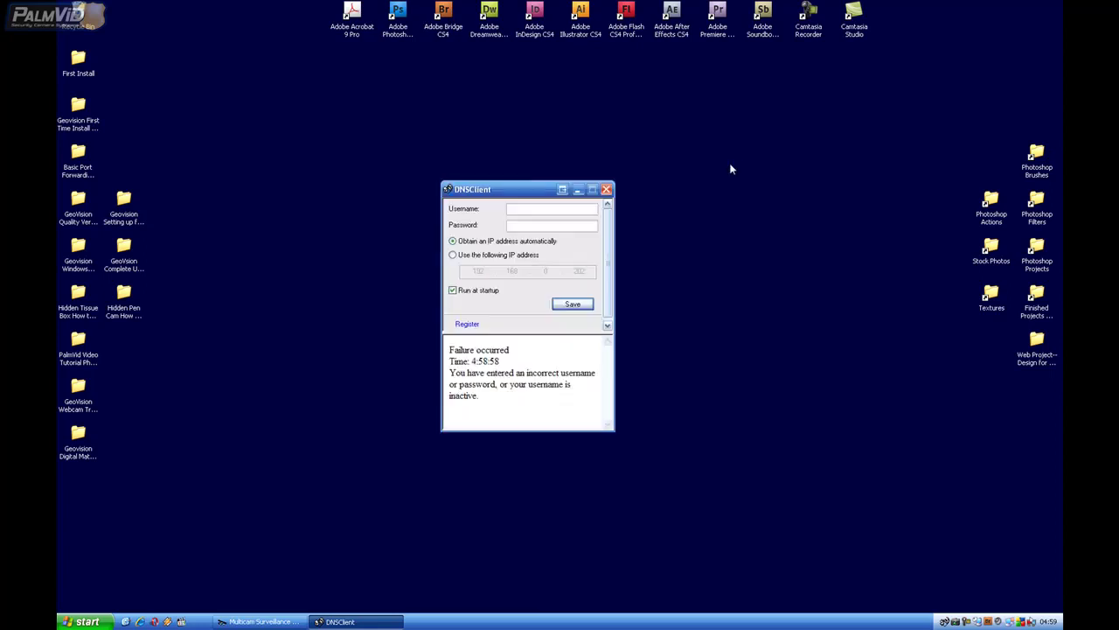
pyautogui.click(467, 324)
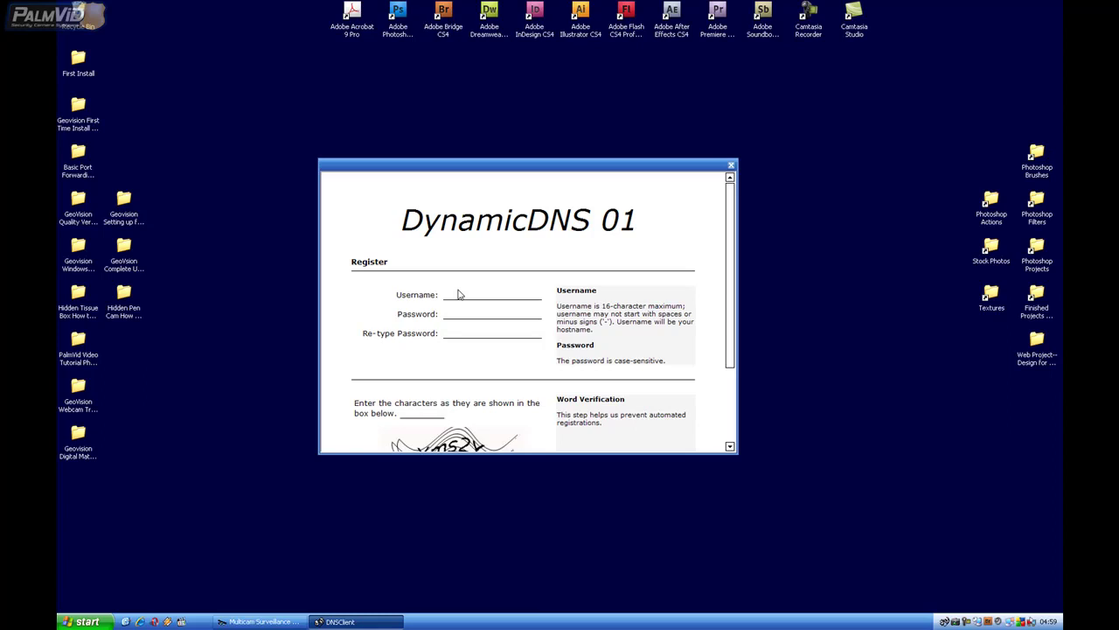
# Fill in the new dipmap account's username, password and verification word, submit the registration, and dismiss the confirmation
pyautogui.click(452, 293)
pyautogui.write('p')
pyautogui.write('a')
pyautogui.write('lmviddem')
pyautogui.write('**')
pyautogui.scroll(-3, 737, 302)
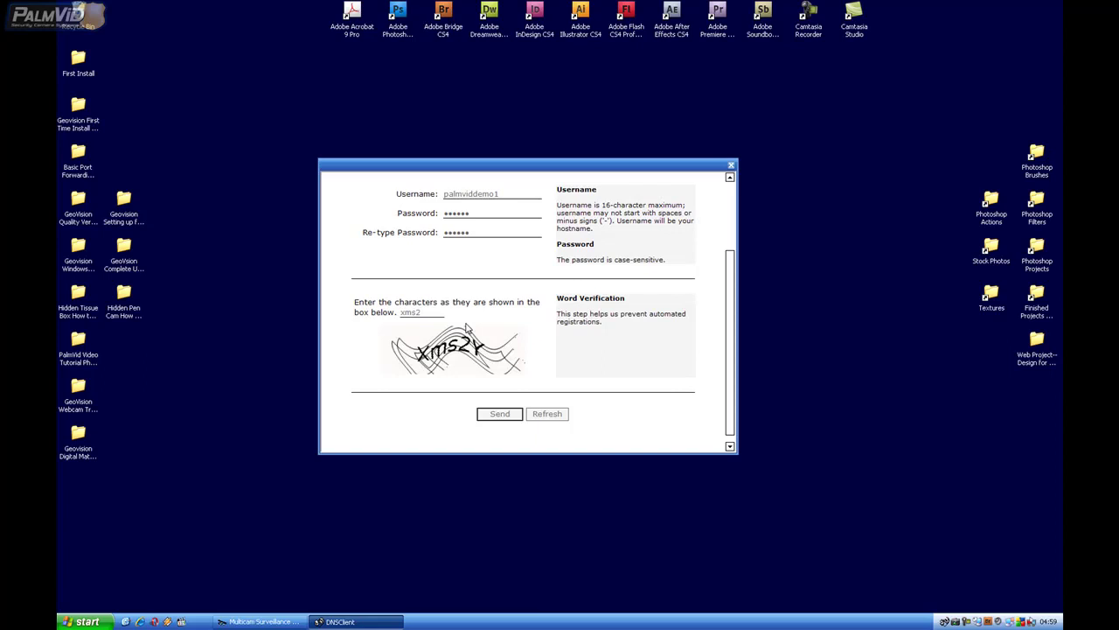
pyautogui.click(500, 413)
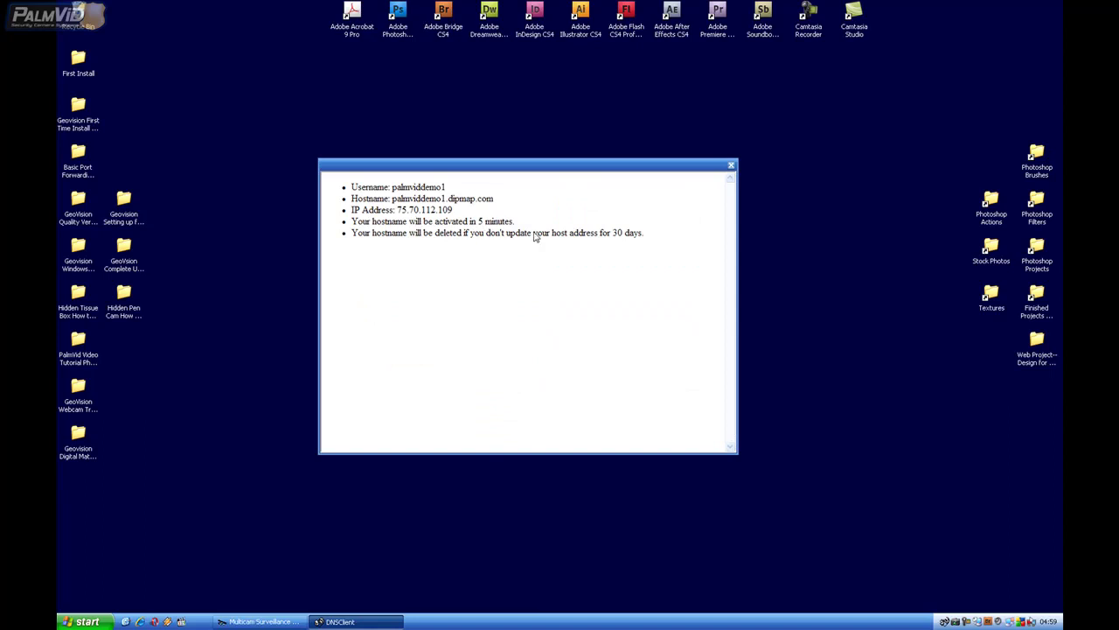
pyautogui.click(732, 165)
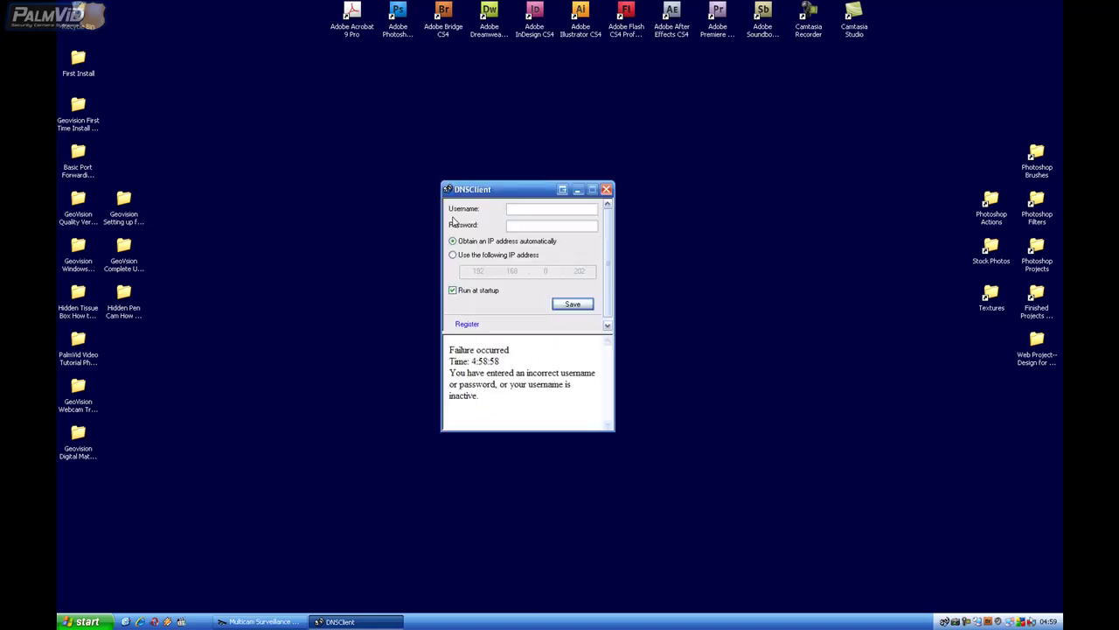
pyautogui.click(520, 207)
pyautogui.click(553, 307)
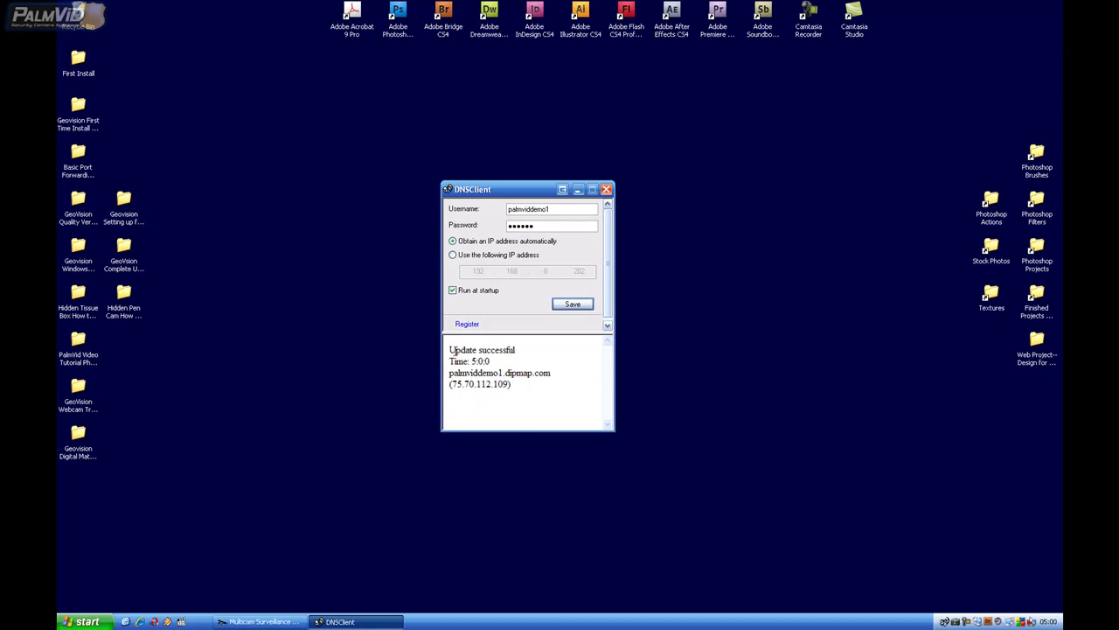
pyautogui.moveTo(451, 351); pyautogui.dragTo(527, 352)
pyautogui.click(549, 342)
# Close DNSClient without stopping the DNS service, leaving it running in the background
pyautogui.click(606, 190)
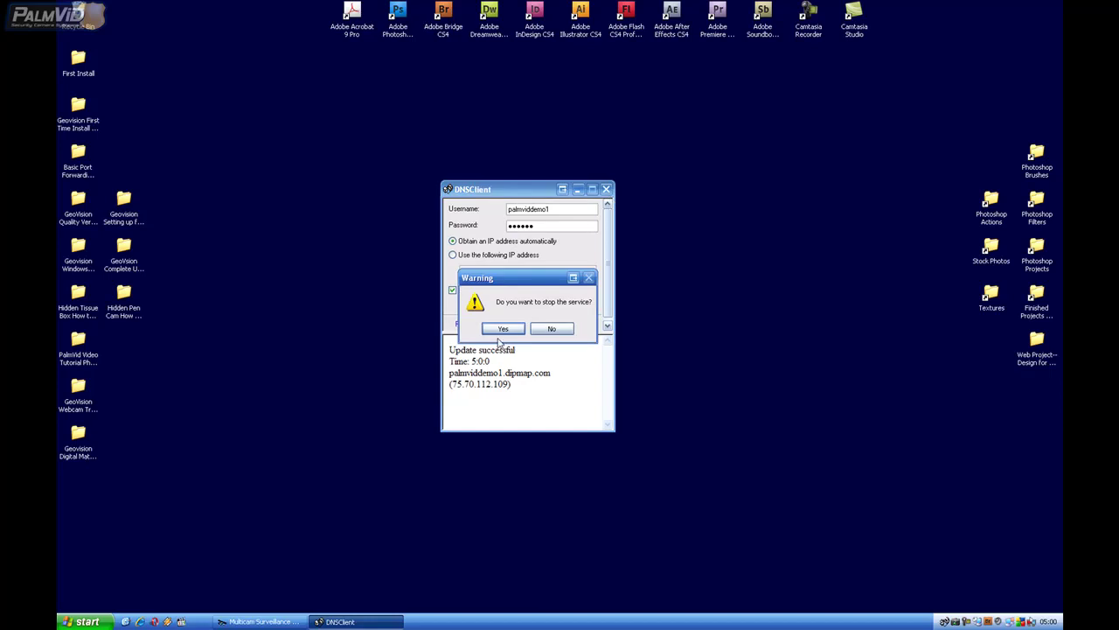
pyautogui.click(566, 329)
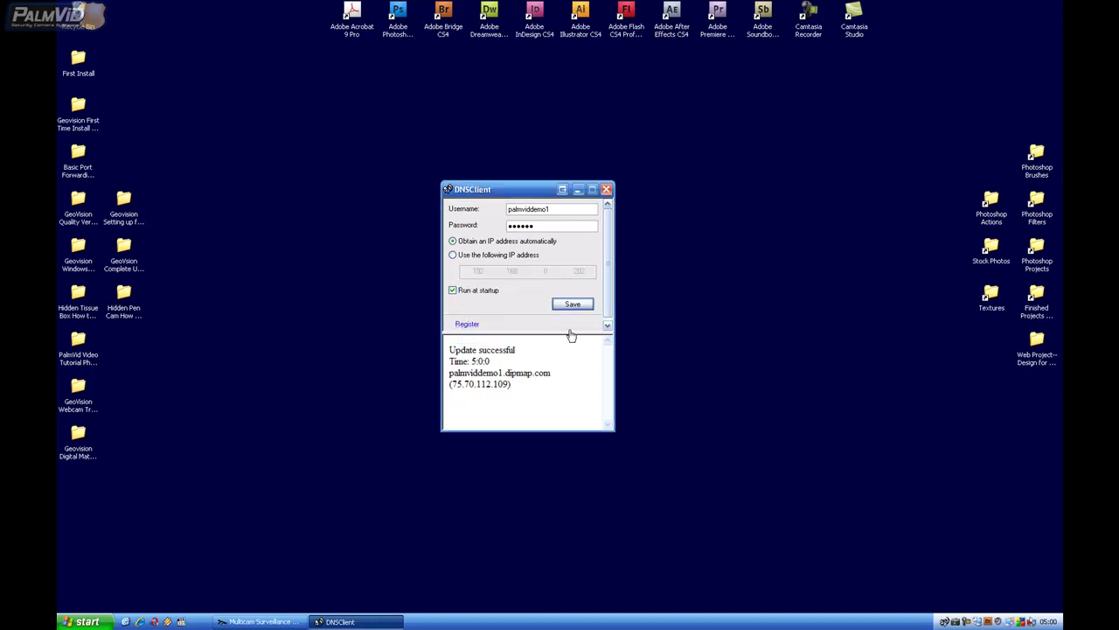
pyautogui.click(578, 190)
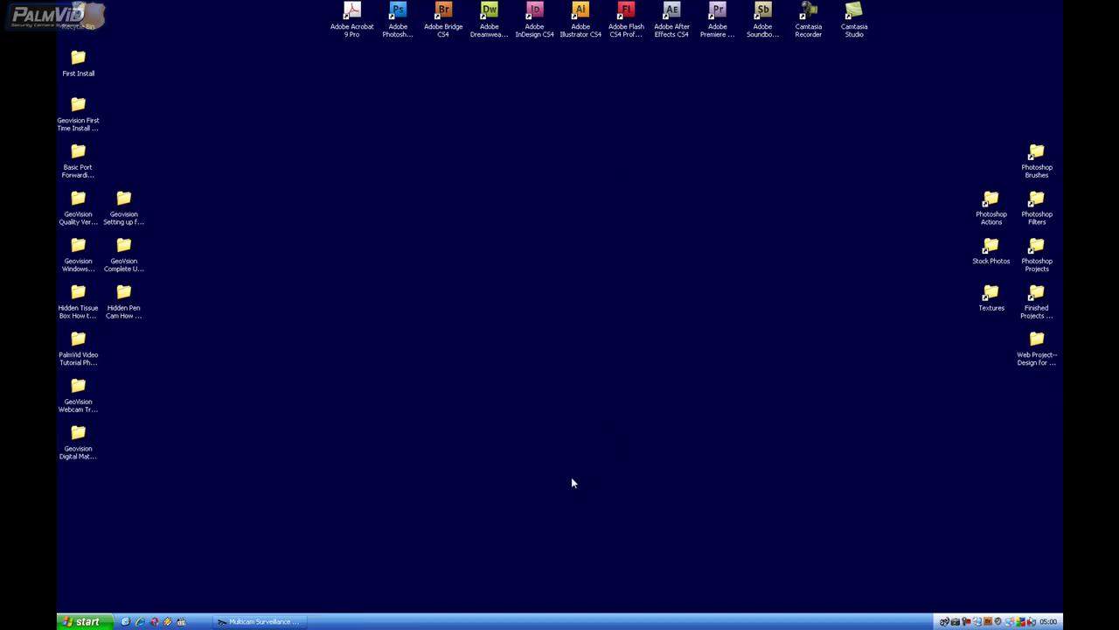